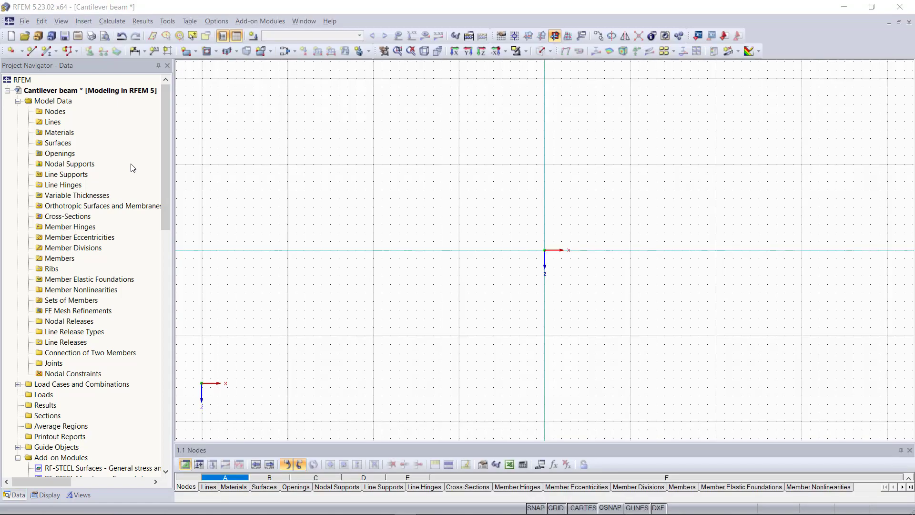
left_click(84, 24)
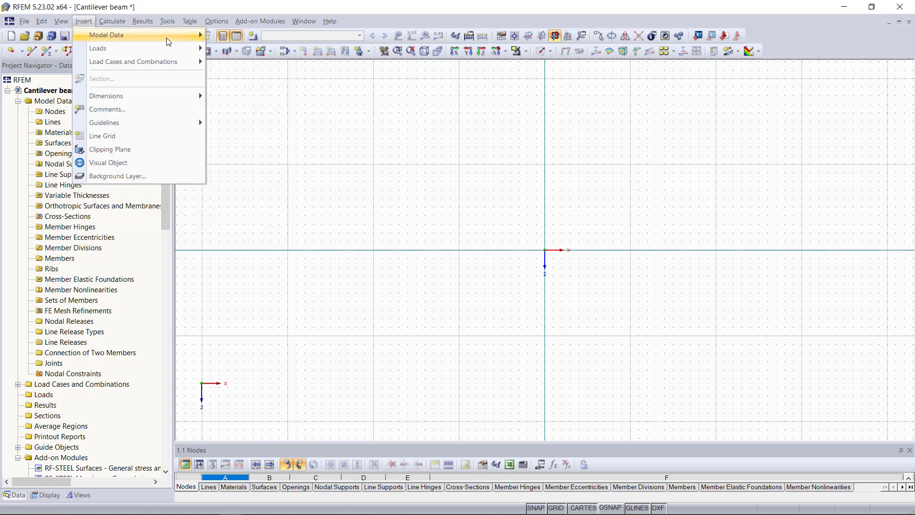
mouse_move(167, 39)
mouse_move(328, 62)
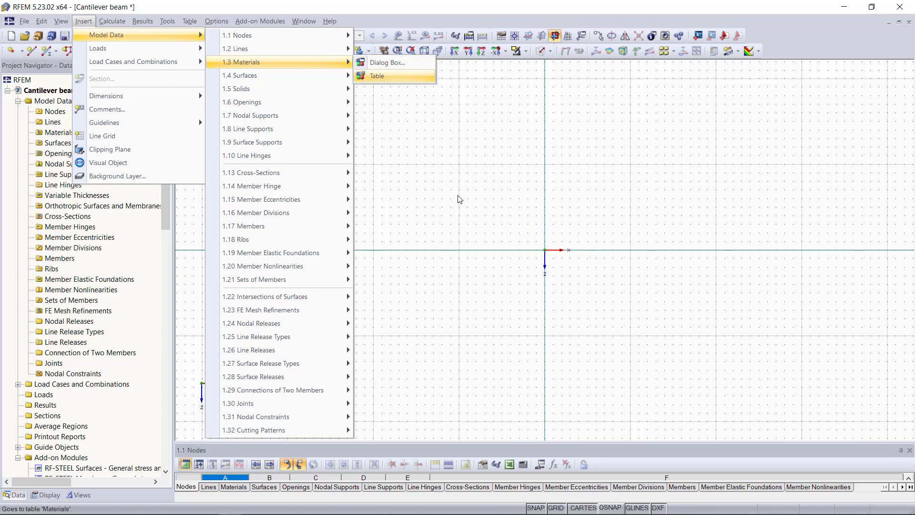
left_click(510, 262)
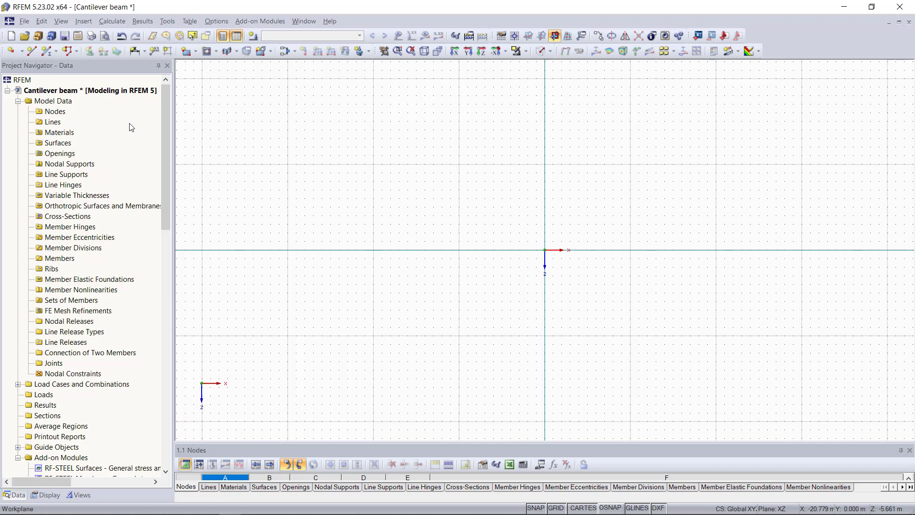
Create node 1 at the origin (0, 0).
left_click(50, 113)
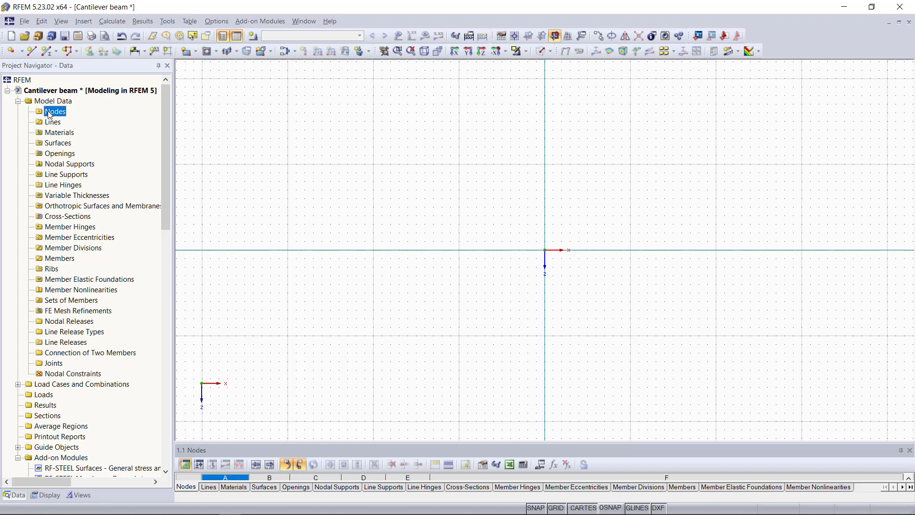
right_click(50, 114)
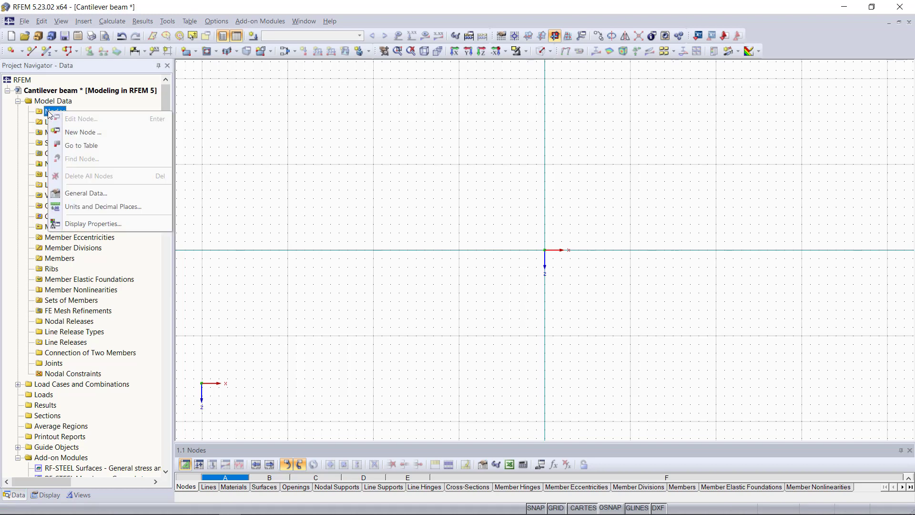
left_click(92, 135)
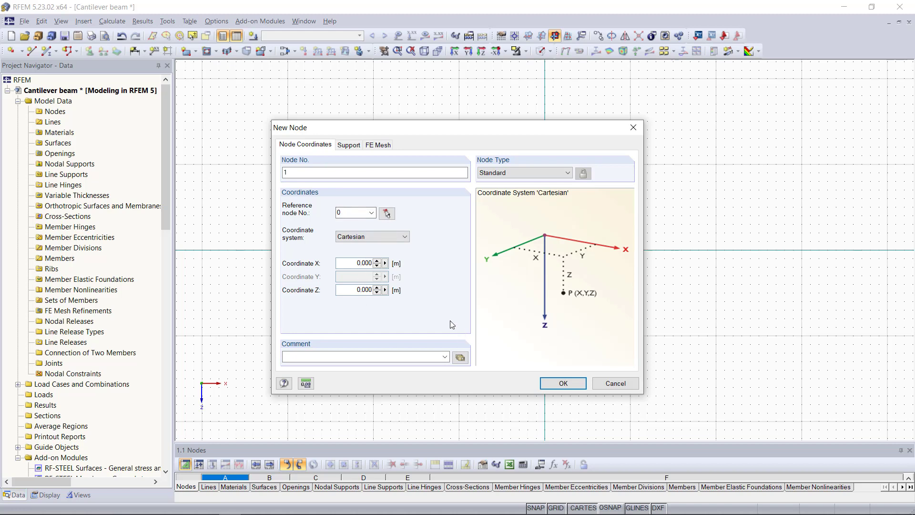
left_click(559, 384)
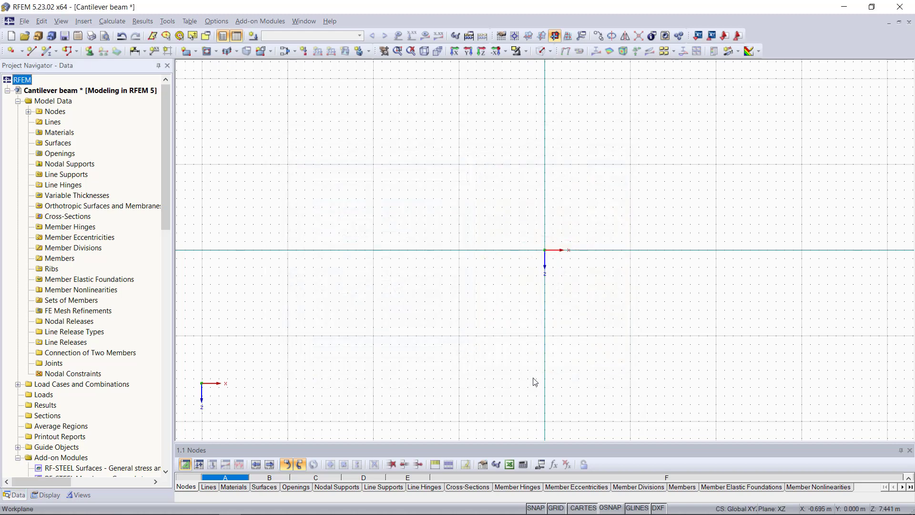
Create node 2 at X = 3.000 m, Z = 0.
right_click(49, 113)
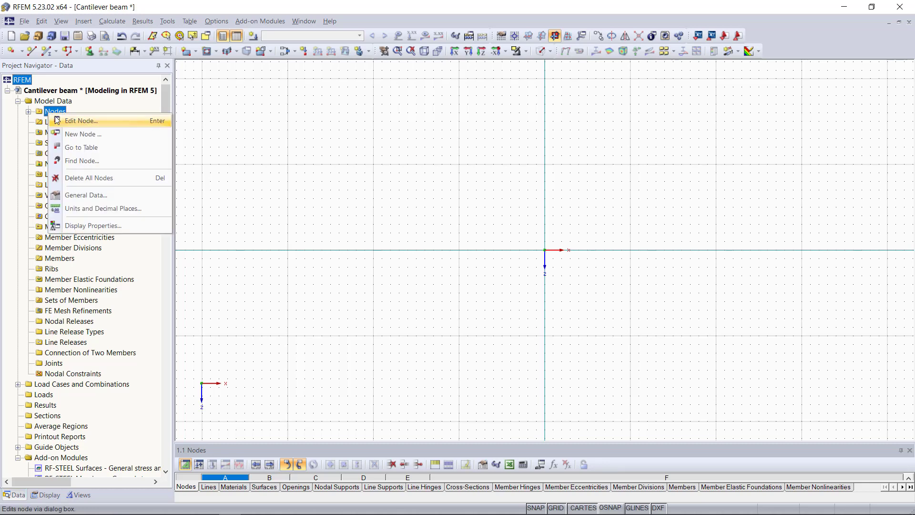
left_click(84, 134)
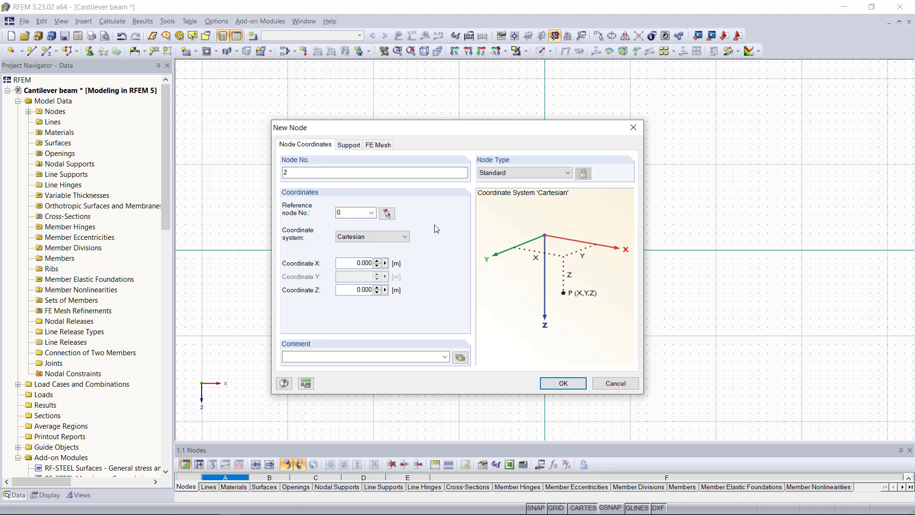
double_click(355, 263)
type("3")
left_click(360, 292)
left_click(563, 384)
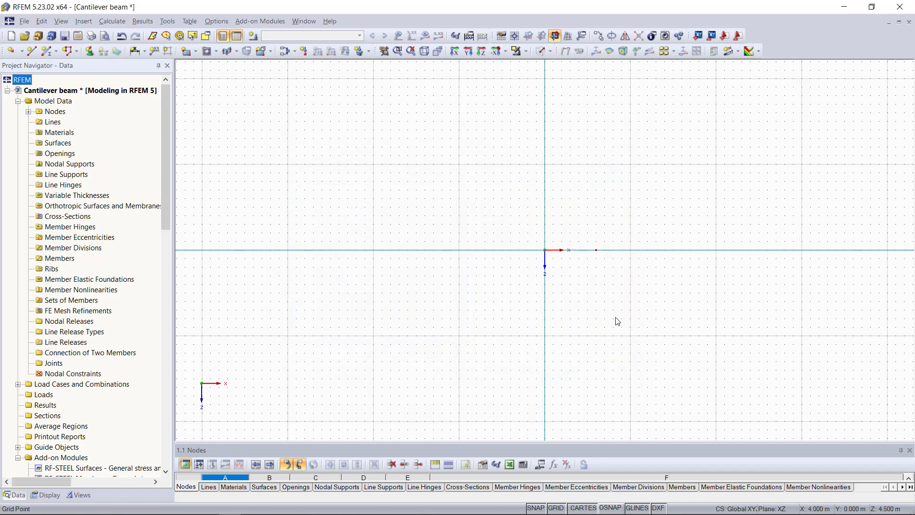
scroll(624, 274, "up", 3)
scroll(624, 274, "up", 2)
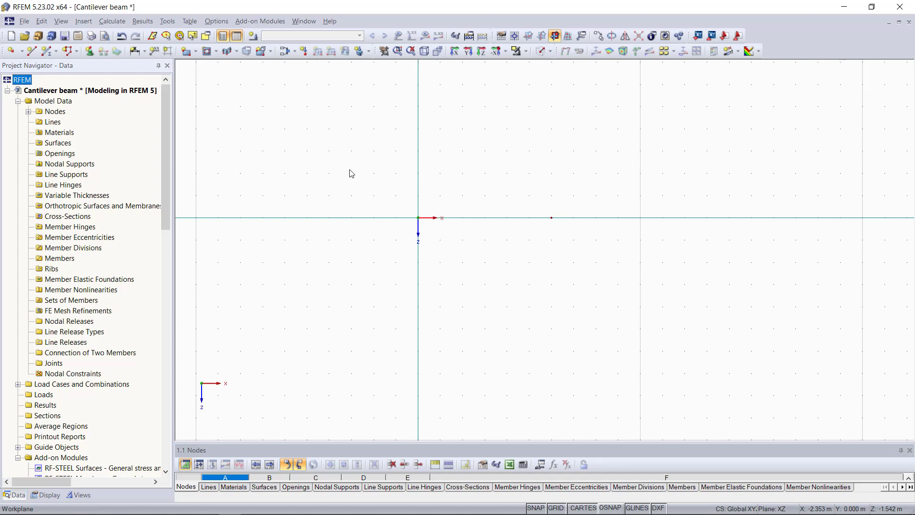
left_click_drag(489, 183, 662, 261)
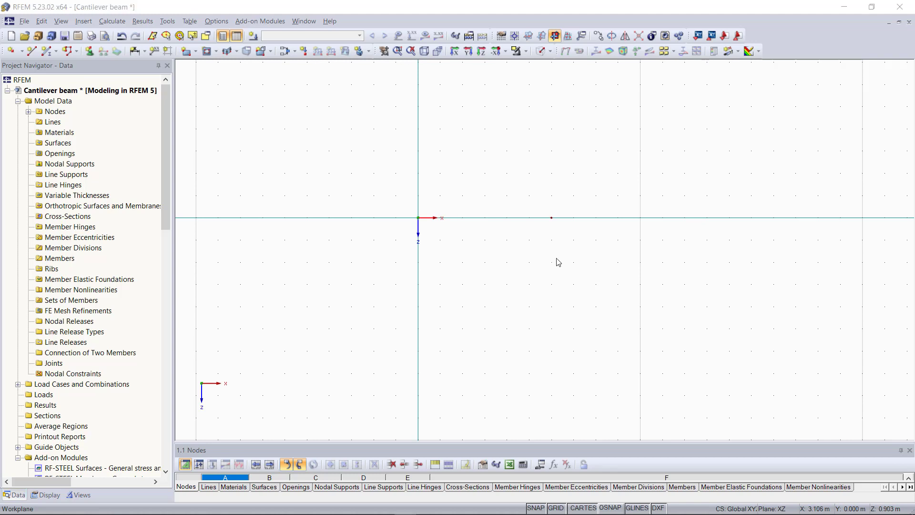
Start a new polyline as line 1 in the Lines category.
left_click(50, 123)
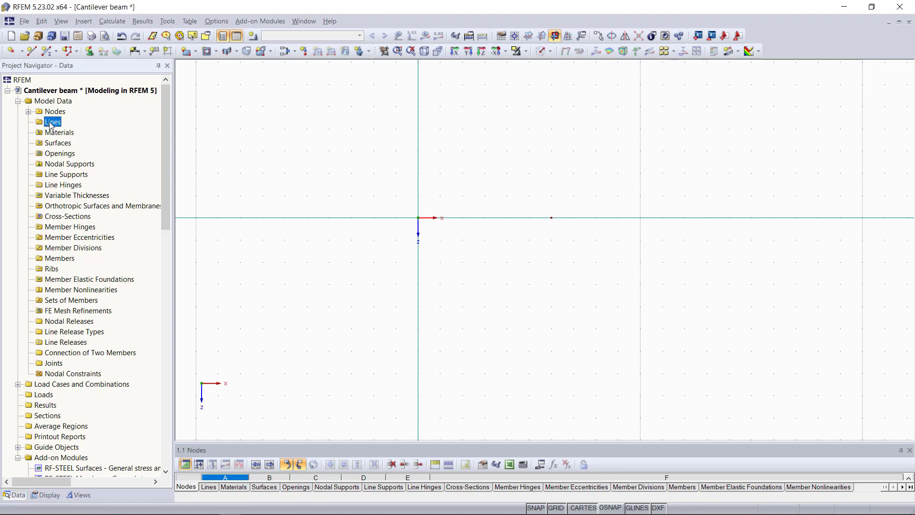
right_click(50, 123)
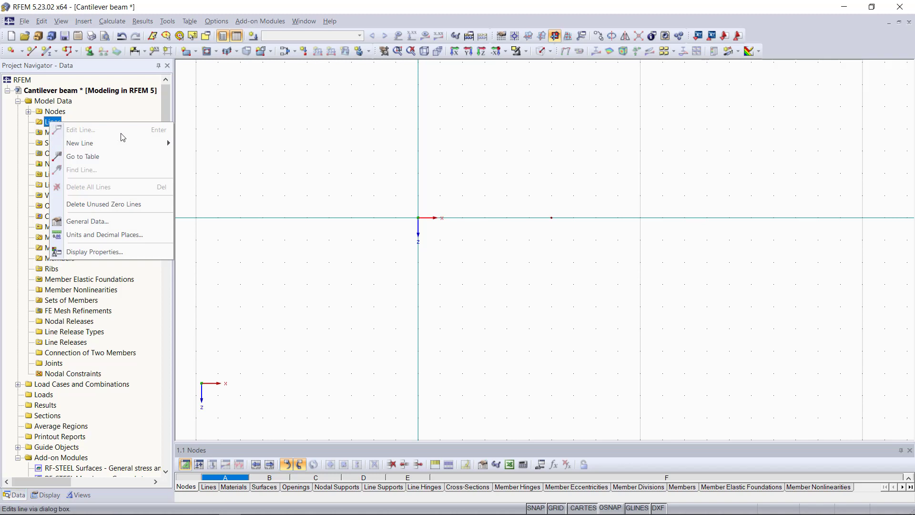
mouse_move(162, 143)
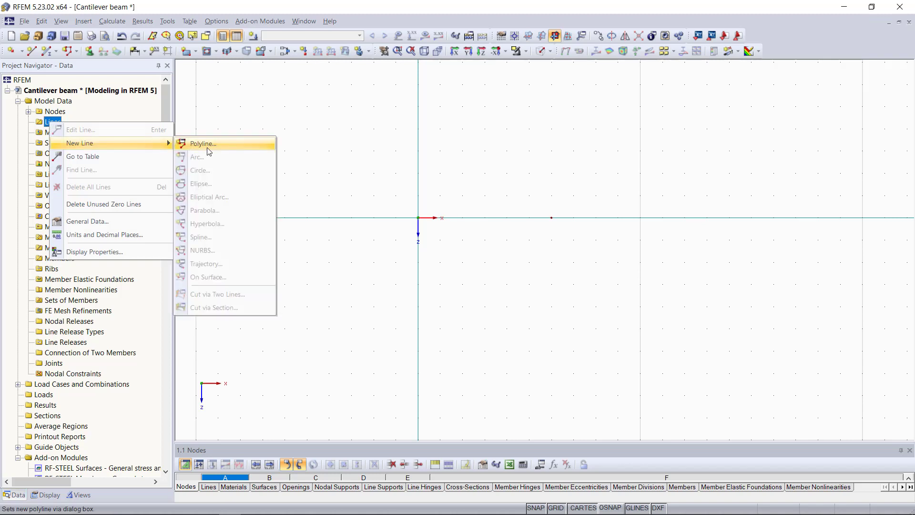
left_click(208, 151)
left_click(388, 157)
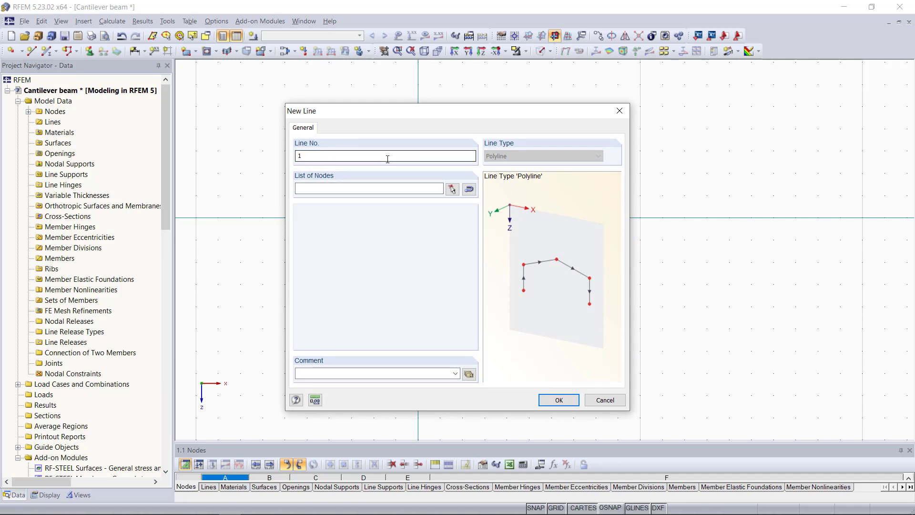
left_click(389, 187)
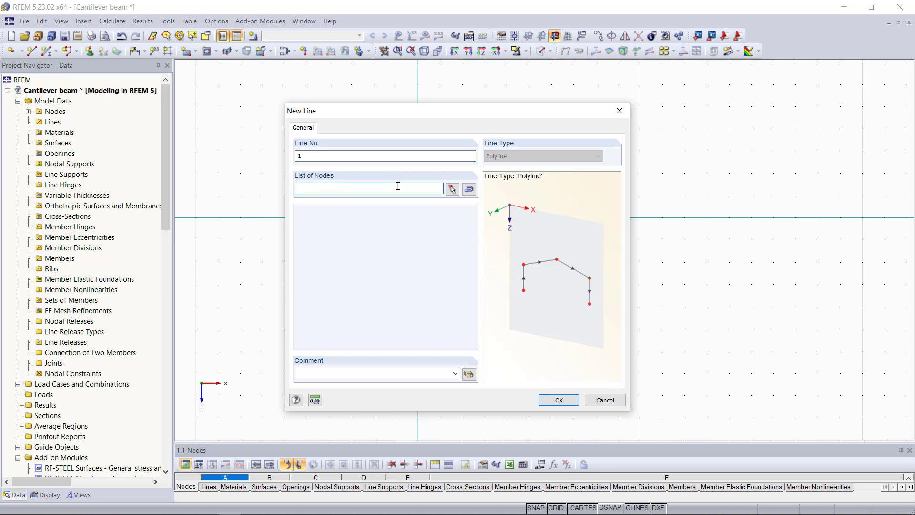
type("1,2")
key("BackSpace")
key("BackSpace")
key("BackSpace")
Pick nodes 1 and 2 in the model as the line's ends and confirm line 1.
left_click(453, 192)
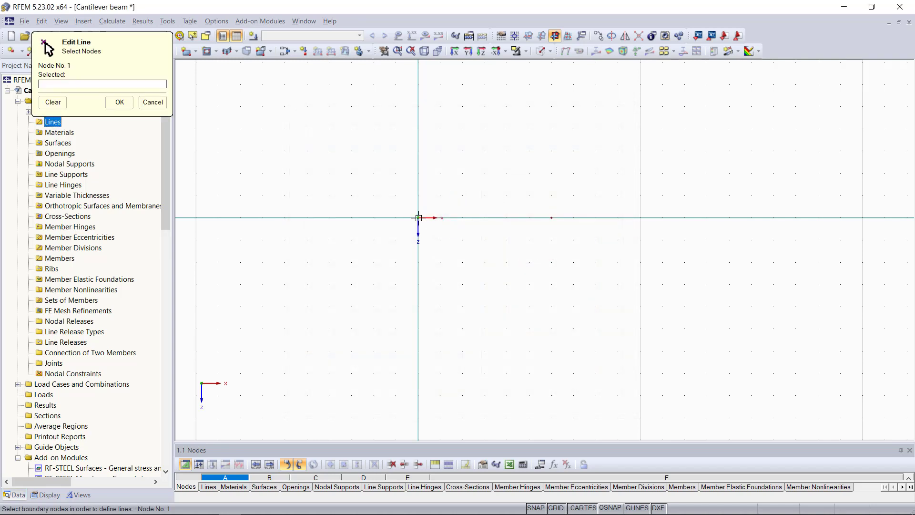
left_click(419, 218)
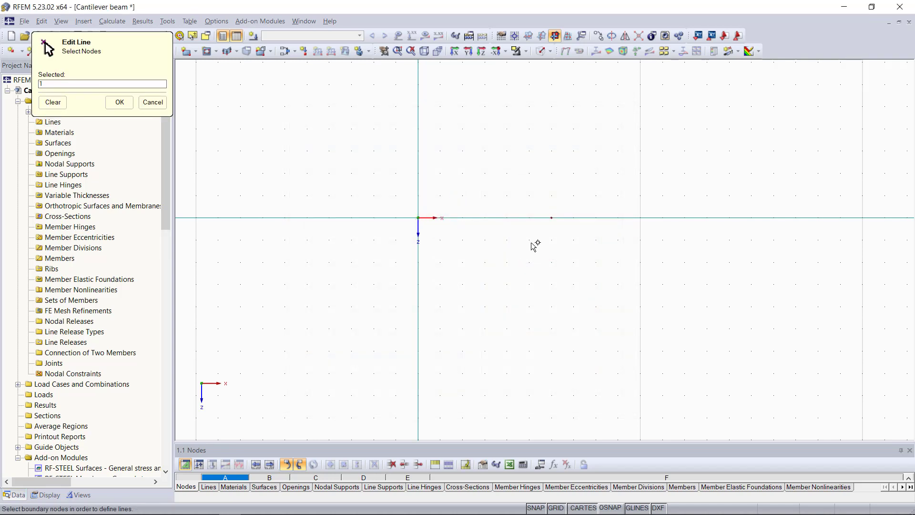
left_click(551, 218)
left_click(119, 102)
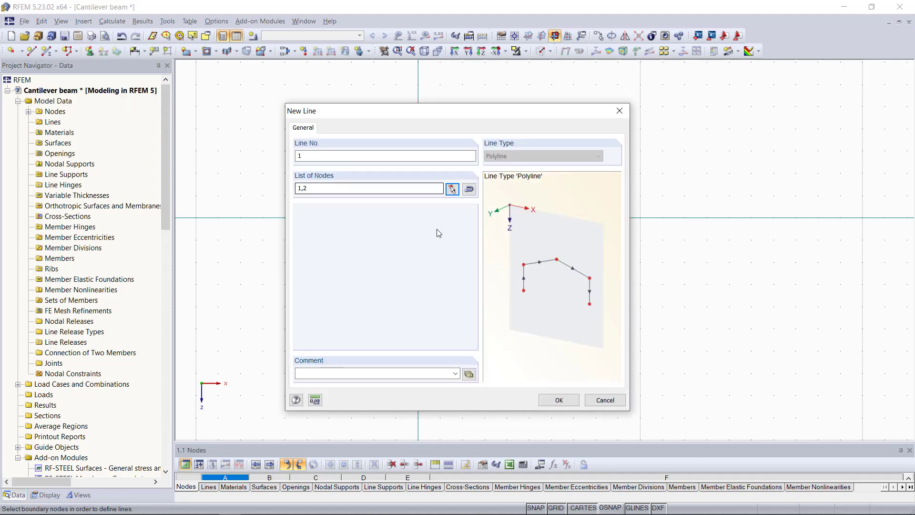
left_click(558, 400)
scroll(516, 240, "up", 2)
scroll(515, 239, "up", 1)
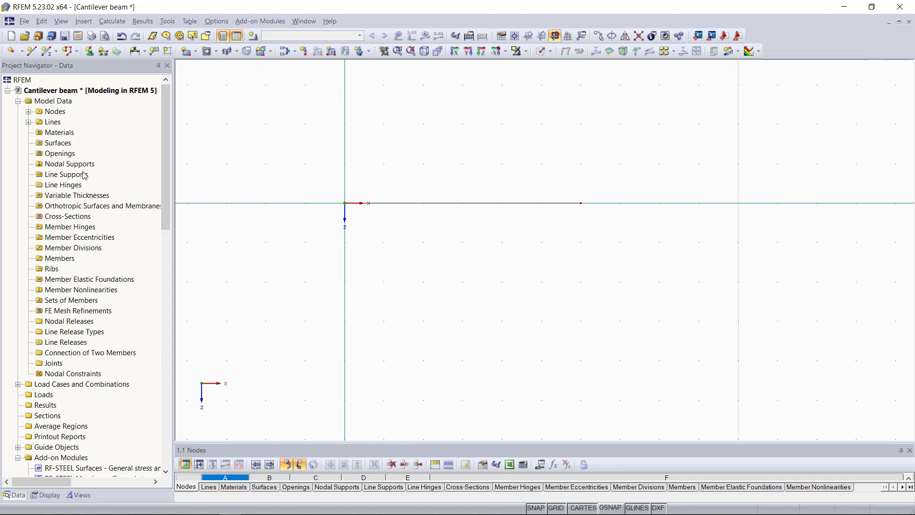
Create 'Material 1' with modulus of elasticity 2300 kN/cm² and Poisson's ratio 0.2.
right_click(53, 133)
left_click(84, 155)
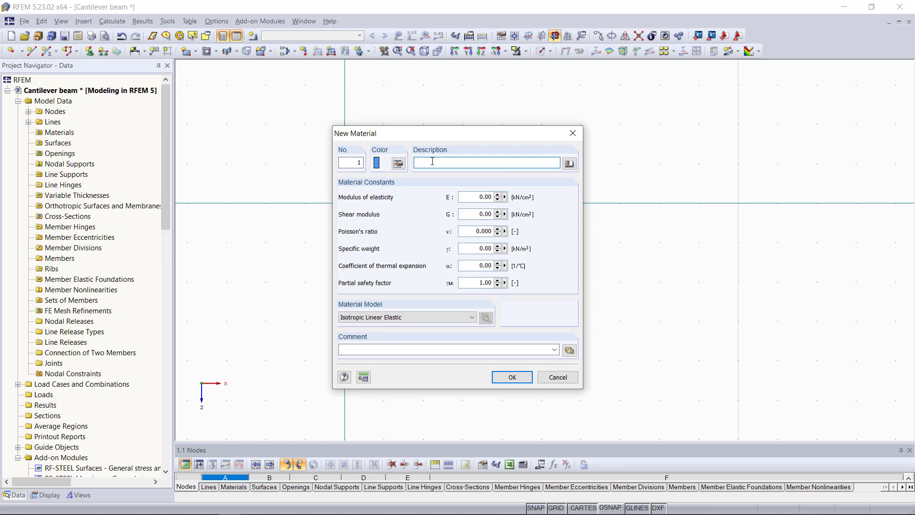
type("Material 1")
left_click(482, 196)
type("2300")
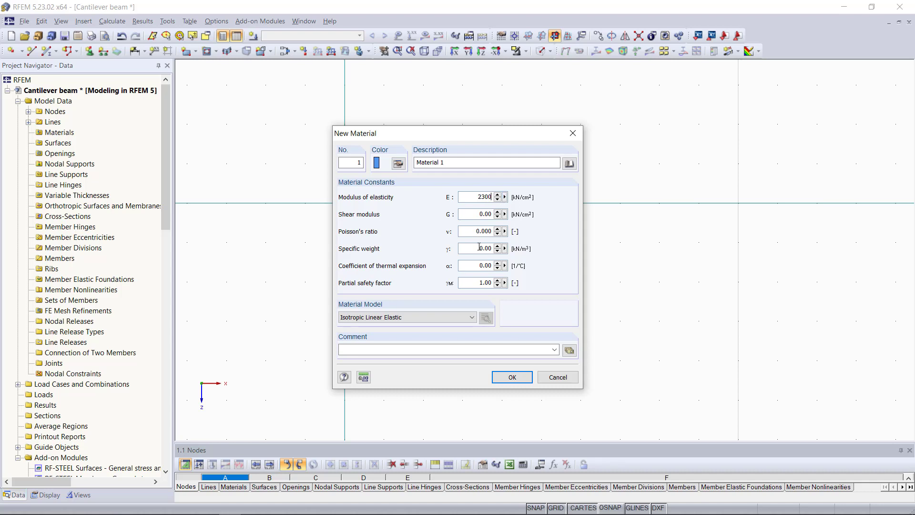
left_click(479, 232)
type("0,2")
left_click(485, 249)
left_click(510, 380)
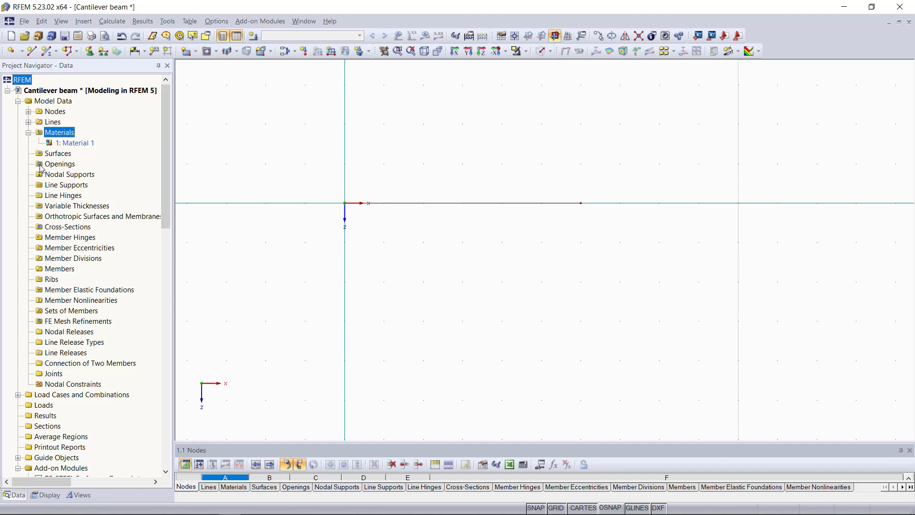
Add nodal support 1 at node 1 restraining uX, uZ and rotation φY.
left_click(59, 175)
right_click(59, 175)
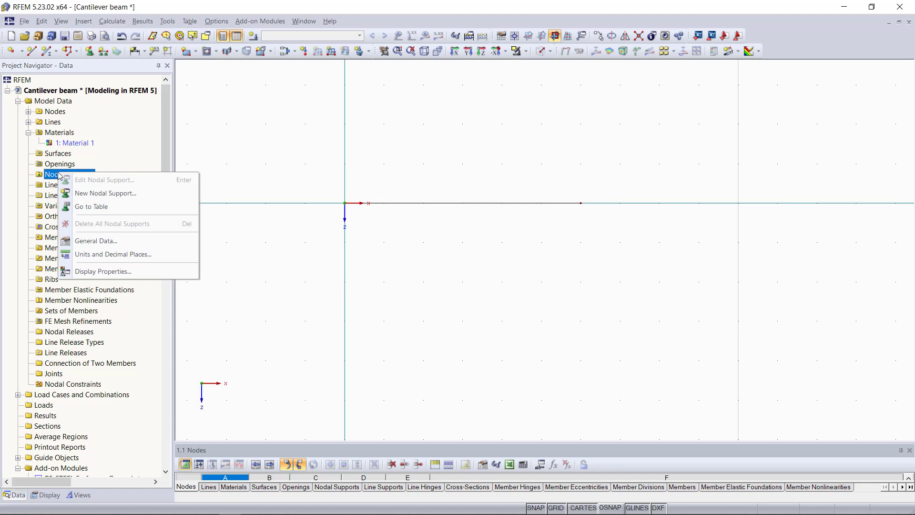
left_click(135, 194)
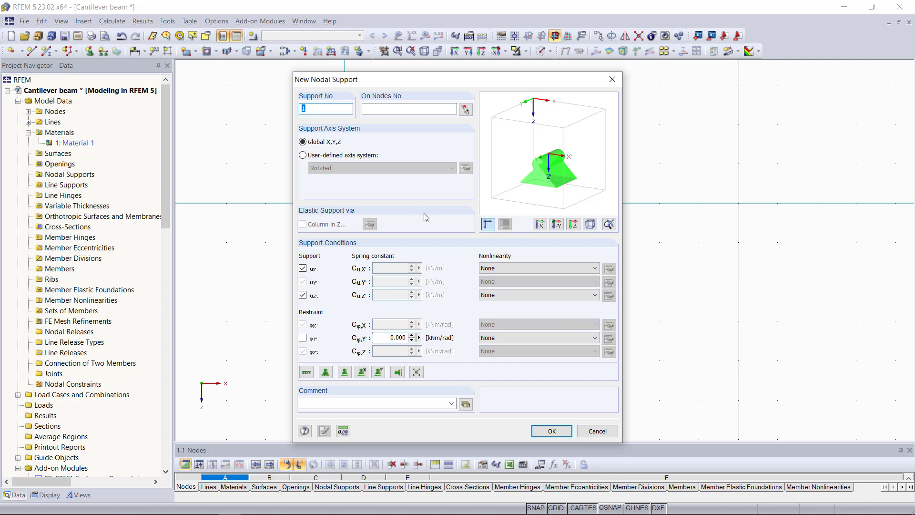
left_click(467, 111)
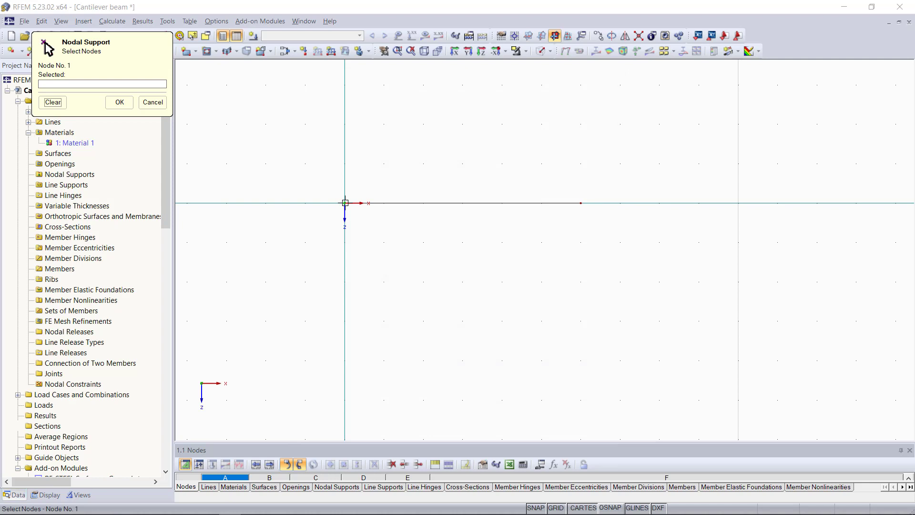
type("1")
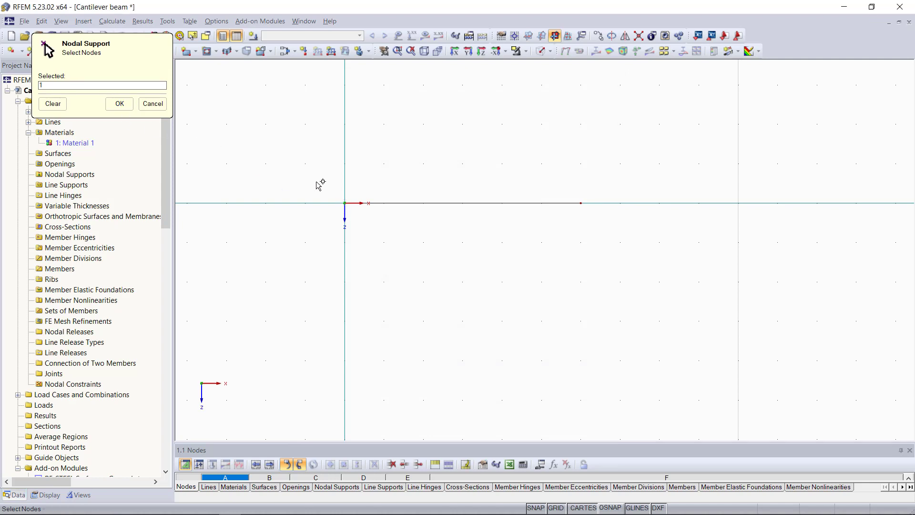
left_click(120, 105)
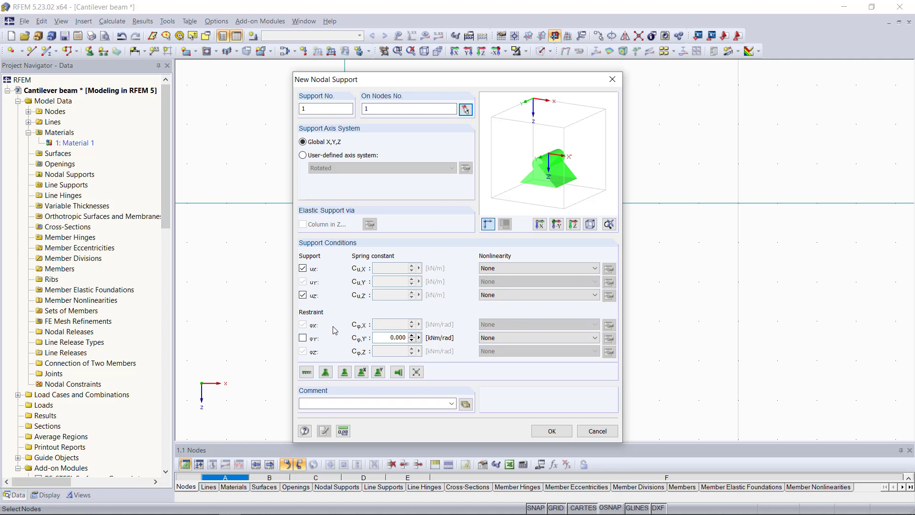
left_click(303, 338)
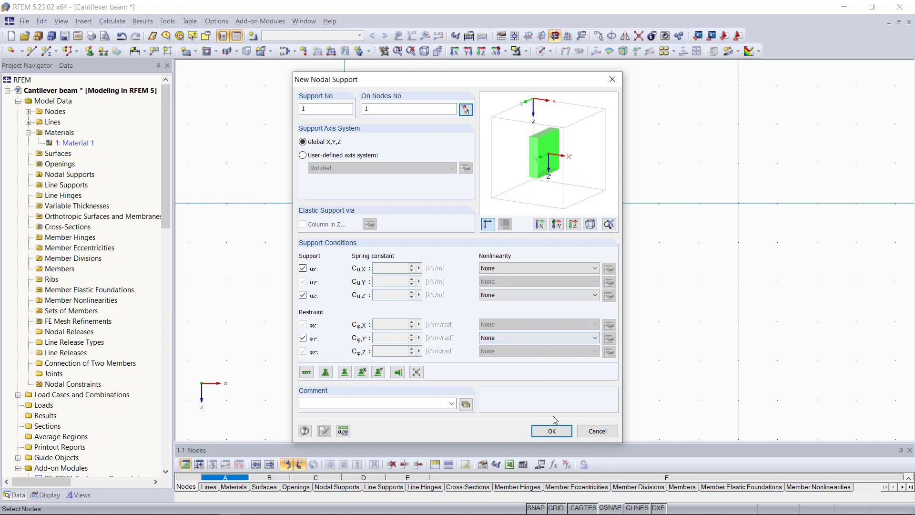
left_click(552, 432)
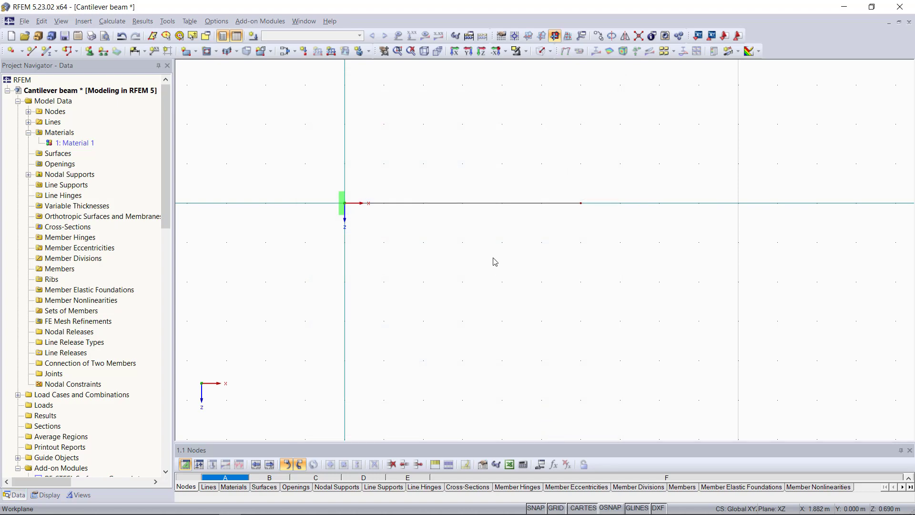
Define cross-section 1 'Rectangle 100/200' with Material 1 and expand Cross-Sections in the tree.
right_click(74, 228)
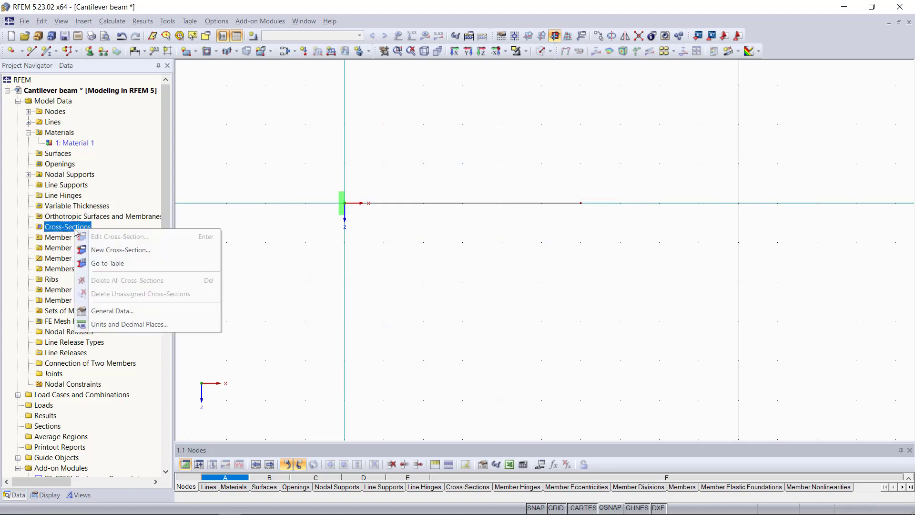
left_click(100, 251)
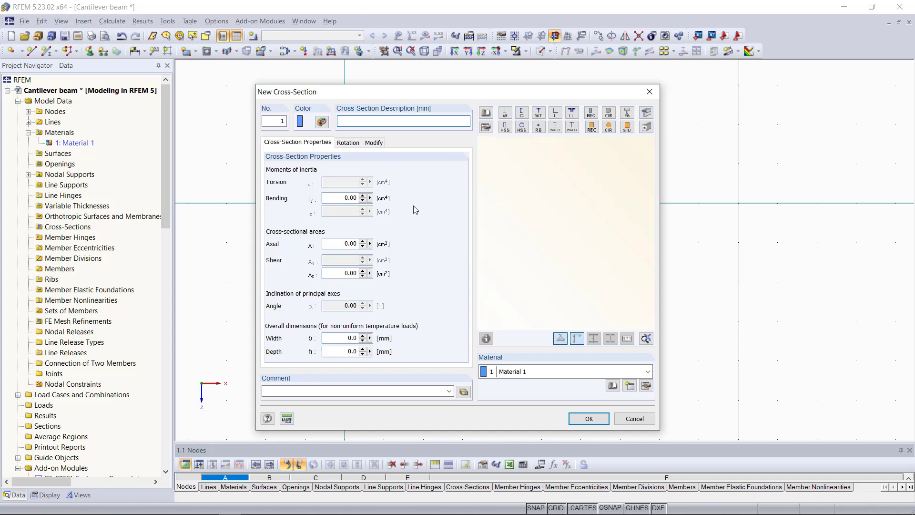
left_click(486, 112)
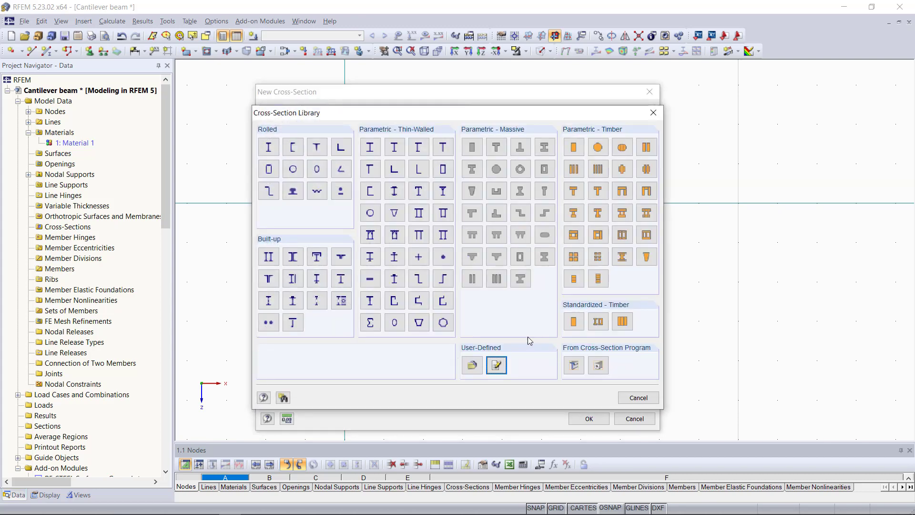
left_click(639, 399)
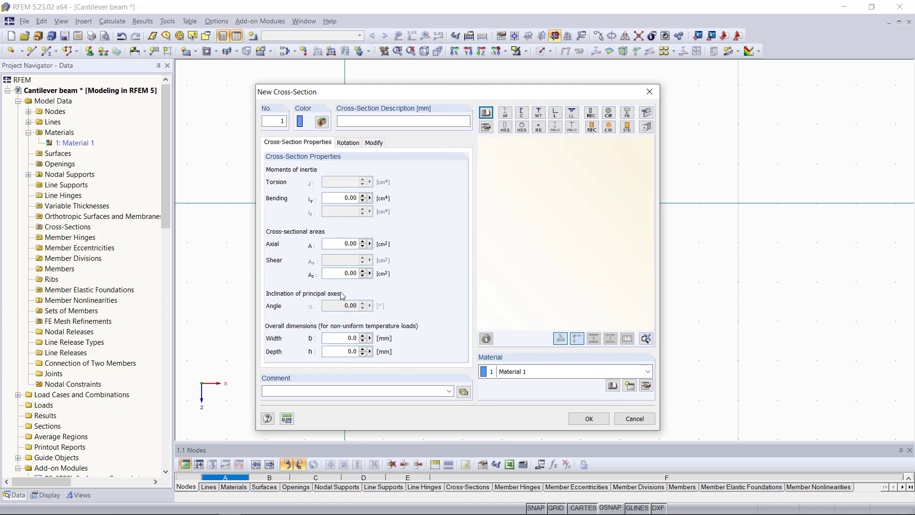
left_click(360, 124)
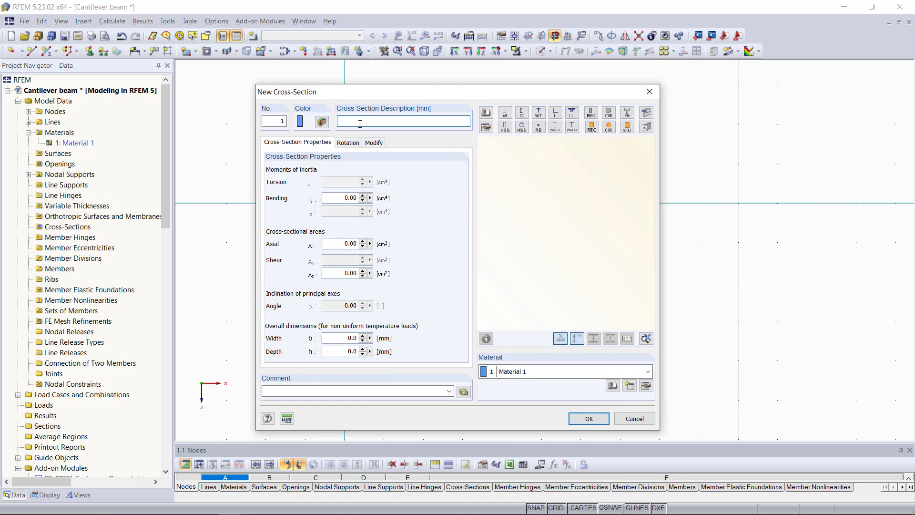
type("Rectangle 100/200")
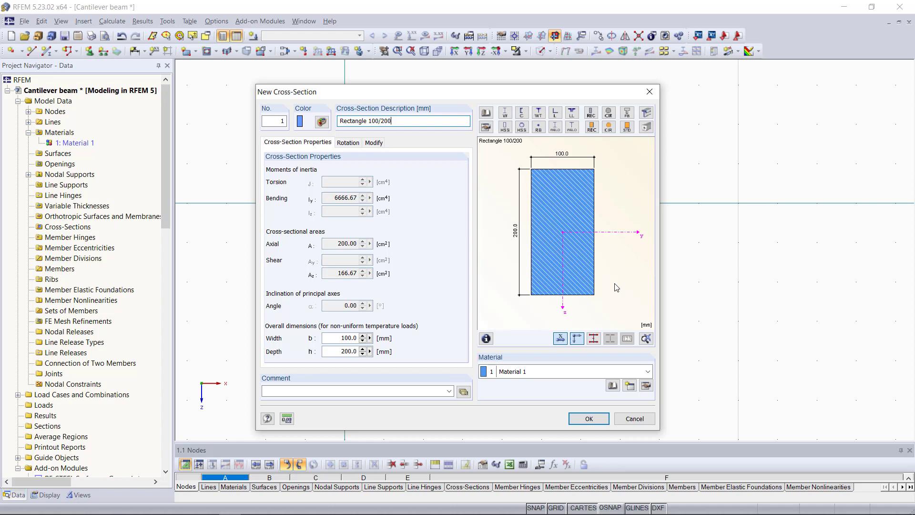
left_click(558, 376)
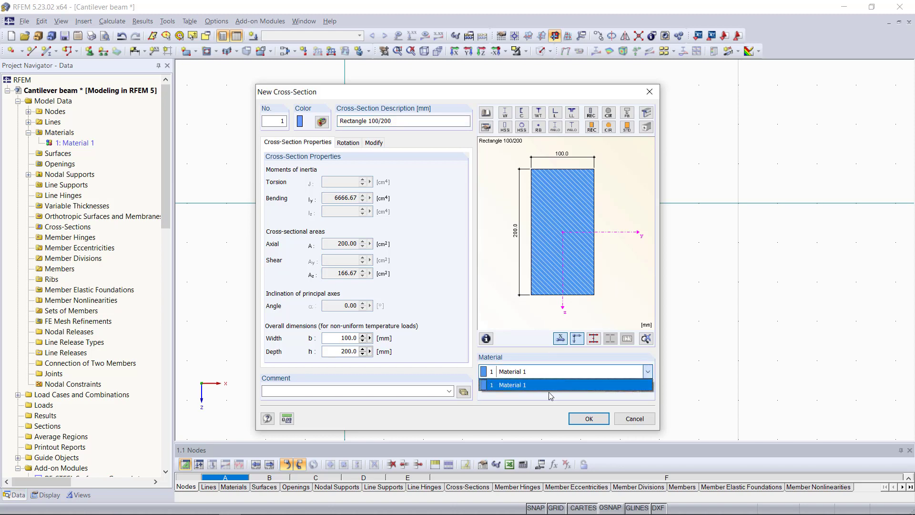
left_click(550, 392)
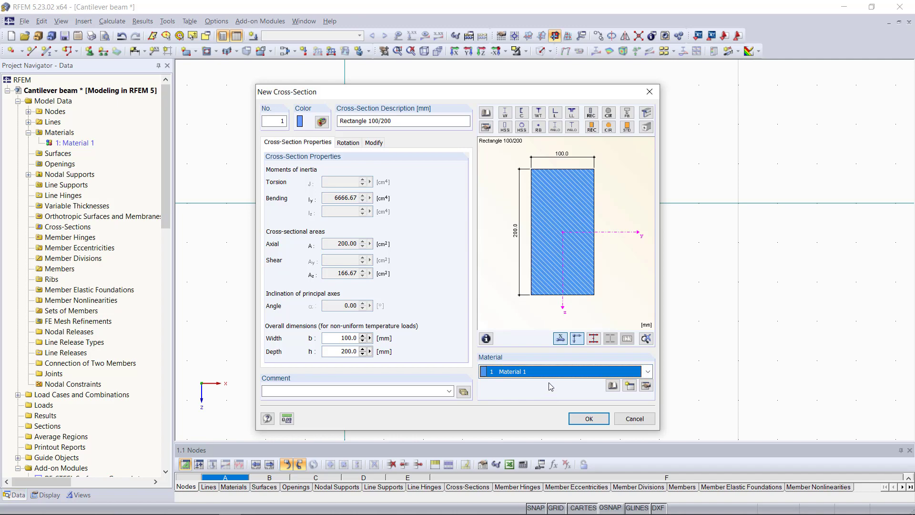
left_click(588, 419)
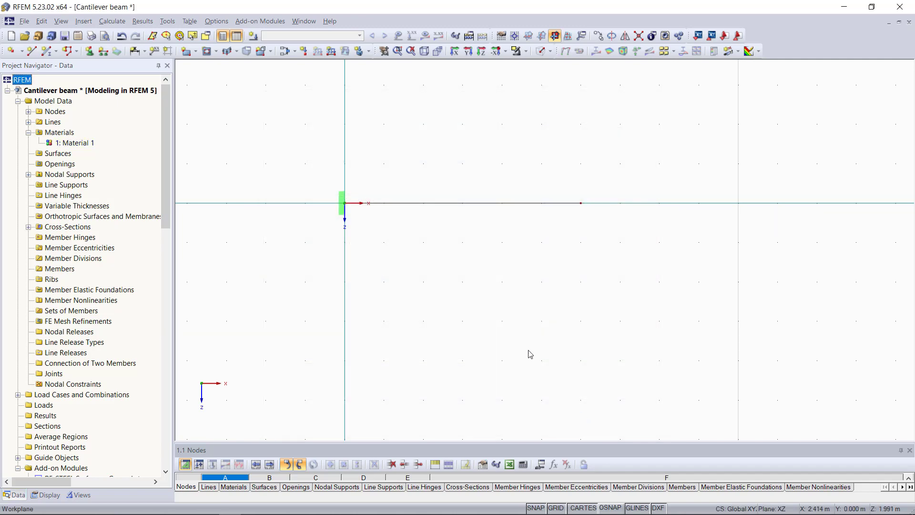
left_click(29, 228)
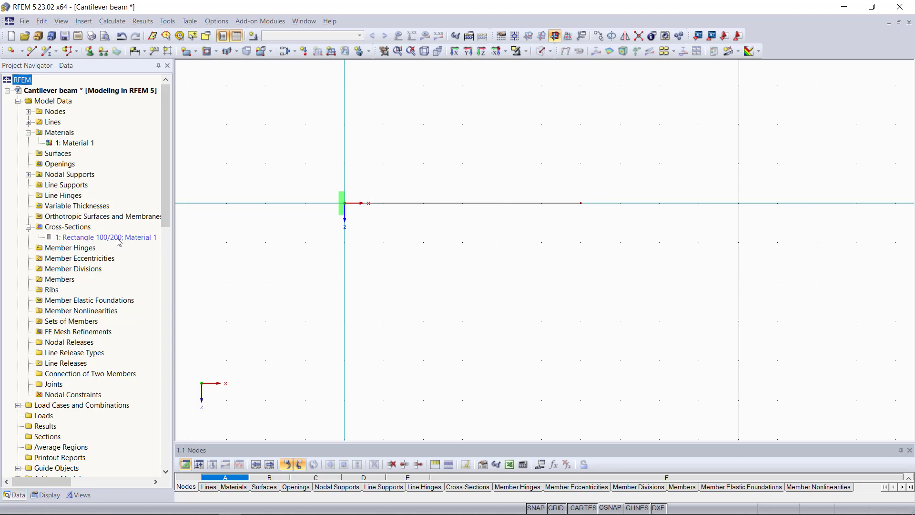
left_click(64, 282)
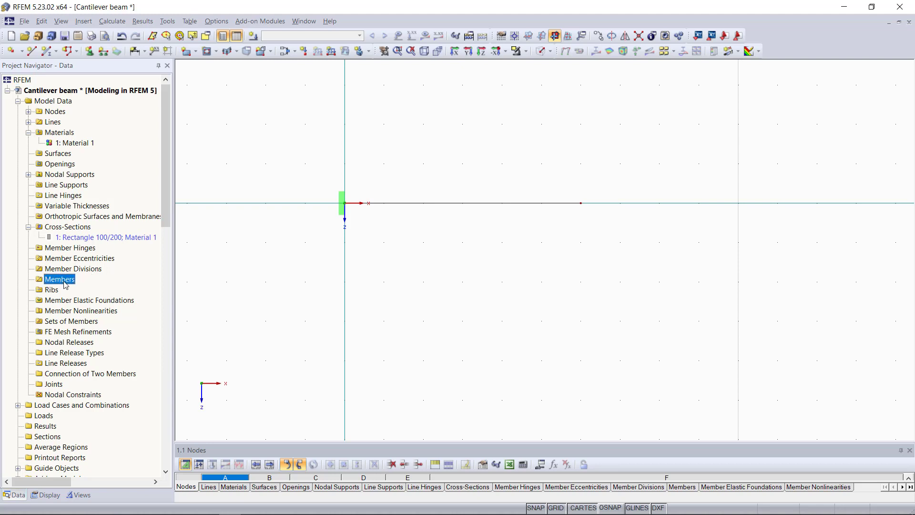
Start a new member and assign it to line 1 by picking the beam line.
right_click(66, 284)
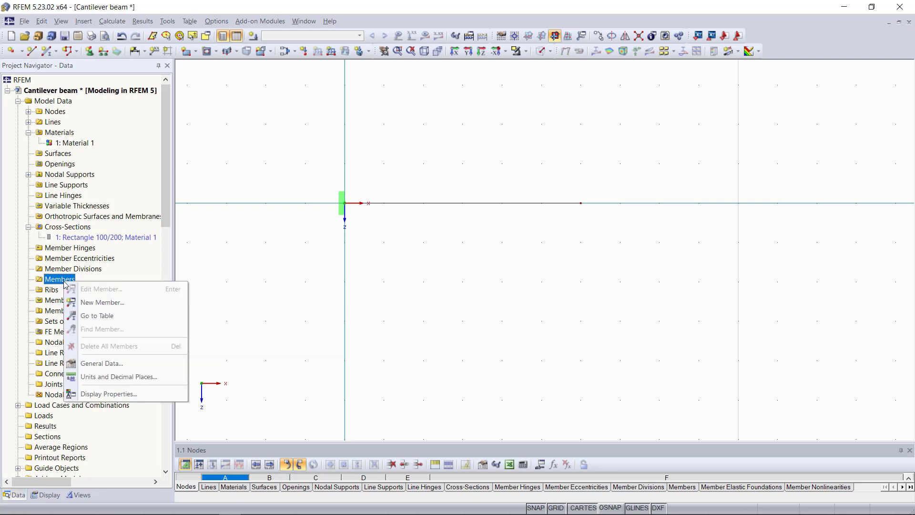
left_click(101, 302)
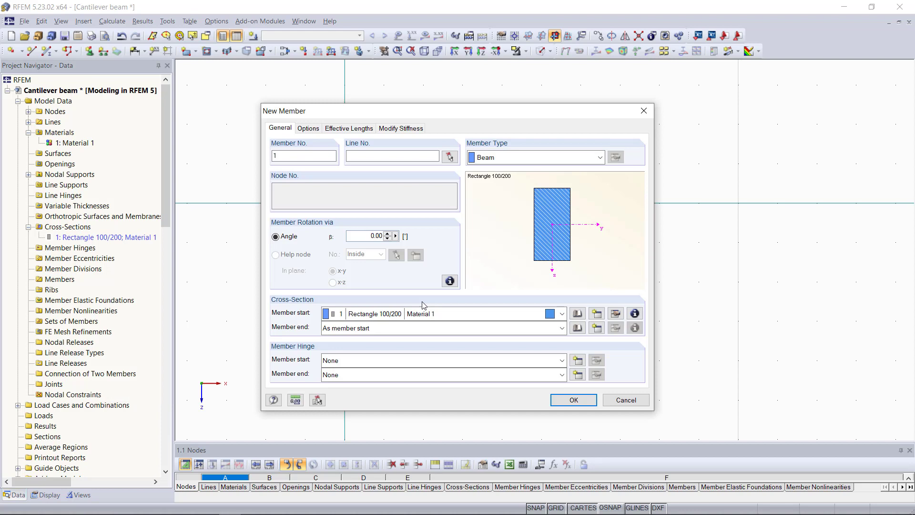
left_click(389, 155)
left_click(449, 156)
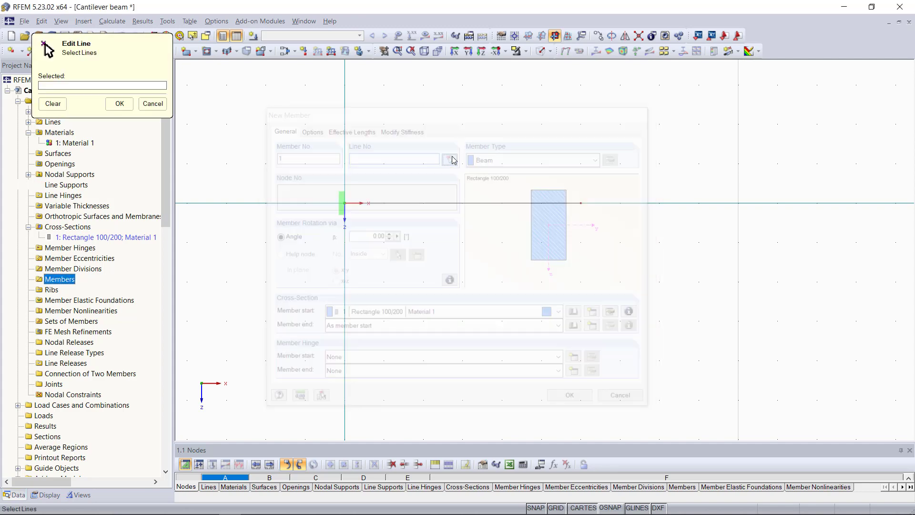
left_click(450, 203)
left_click(120, 104)
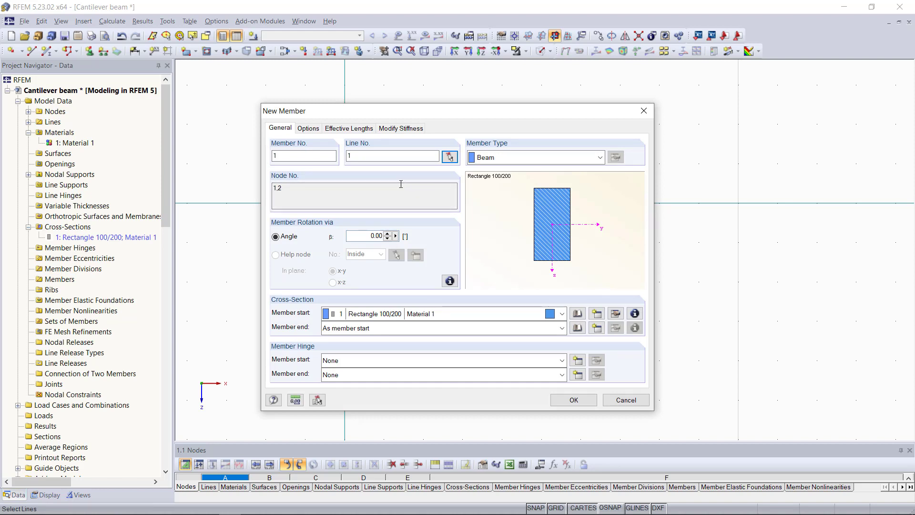
Set the member as a Beam, β 0°, Rectangle 100/200 at both ends, no hinges.
left_click(512, 162)
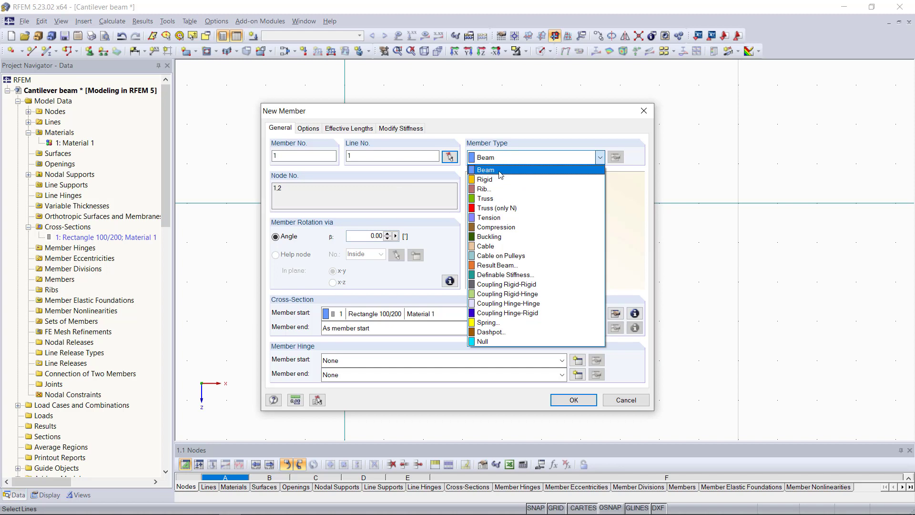
left_click(499, 175)
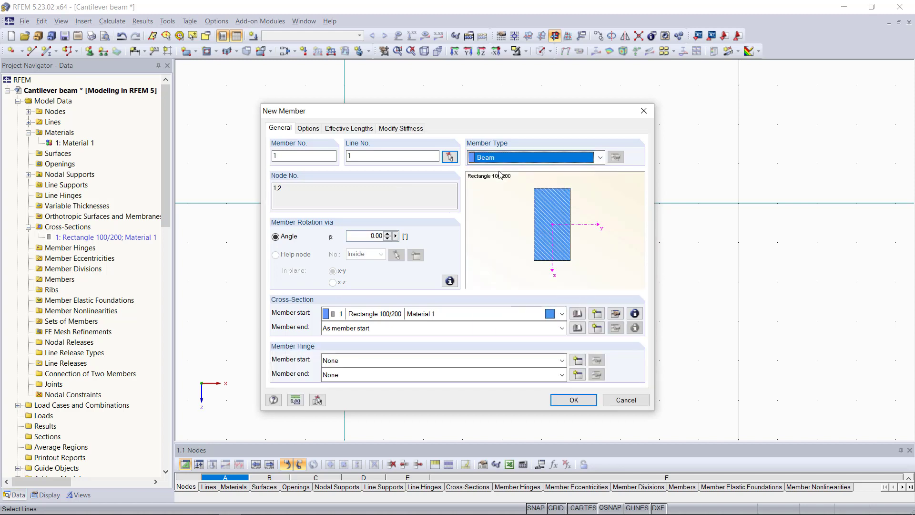
left_click(388, 234)
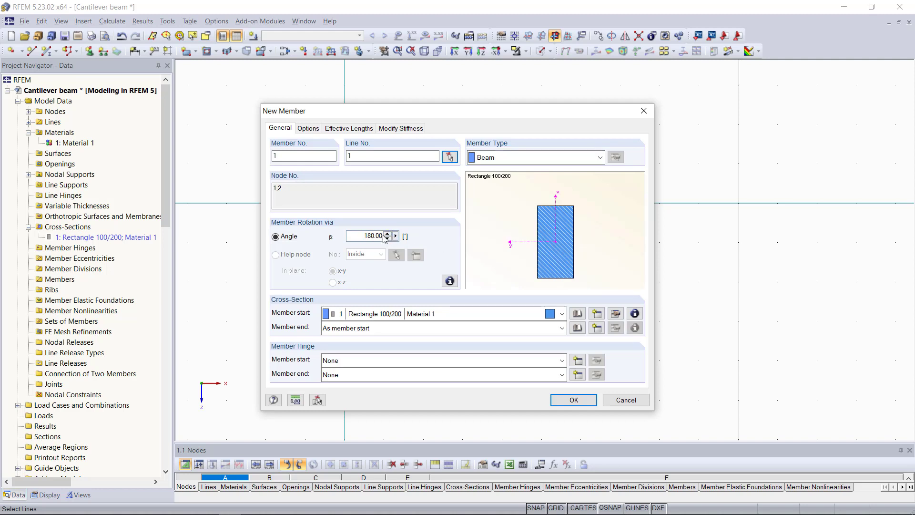
left_click(388, 238)
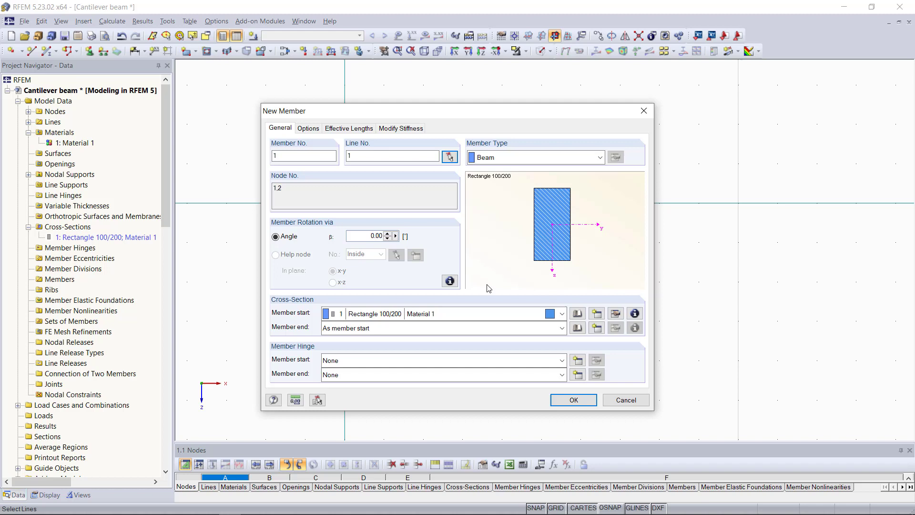
left_click(455, 322)
left_click(456, 322)
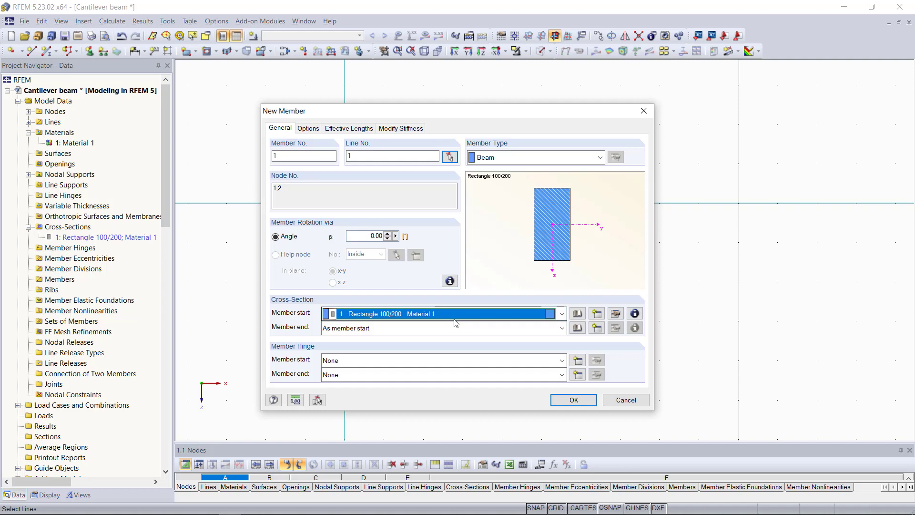
left_click(454, 329)
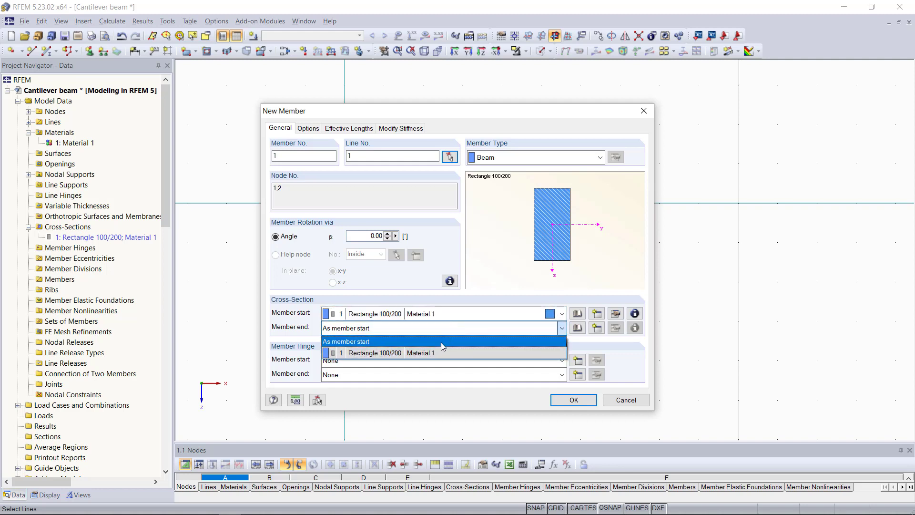
left_click(413, 341)
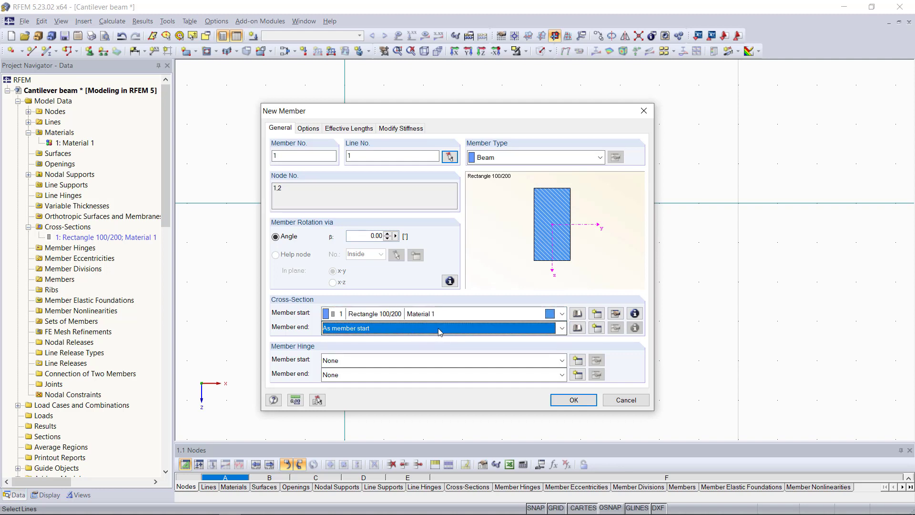
left_click(411, 361)
left_click(411, 375)
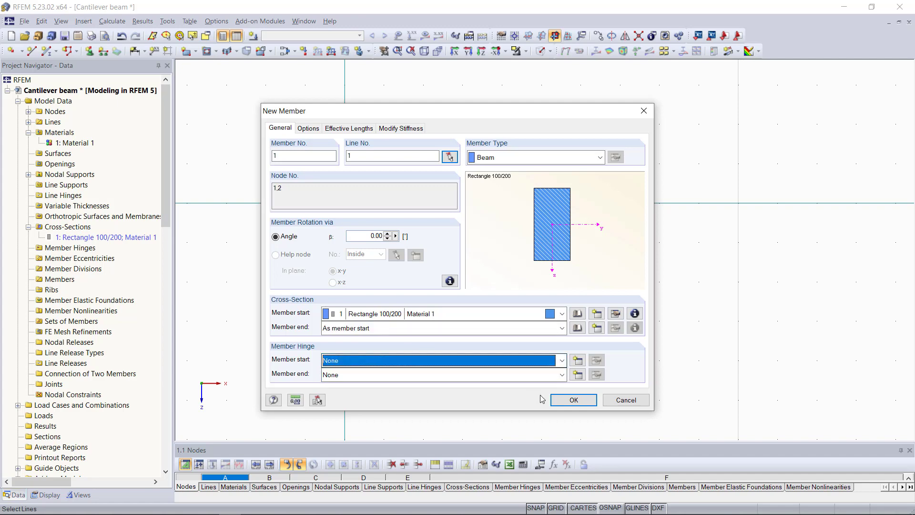
left_click(561, 400)
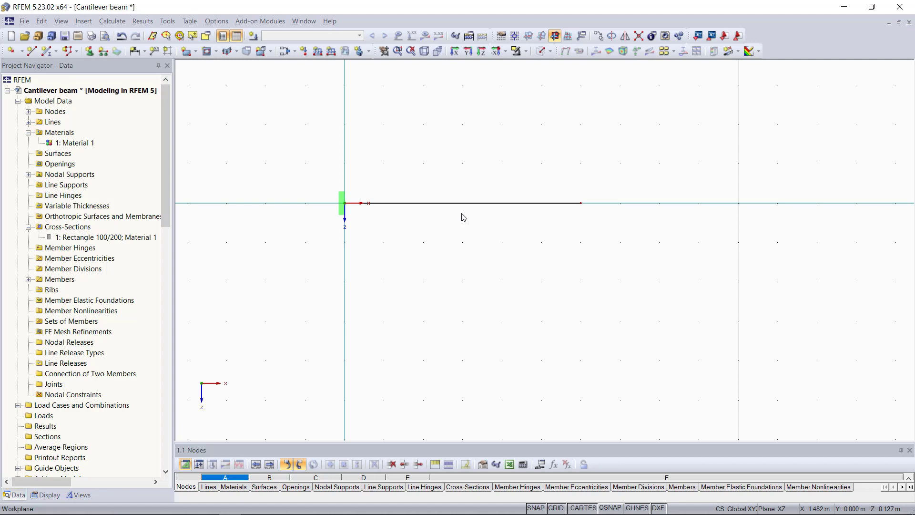
Display member 1 as a solid rectangular body and zoom in on the beam.
left_click(540, 51)
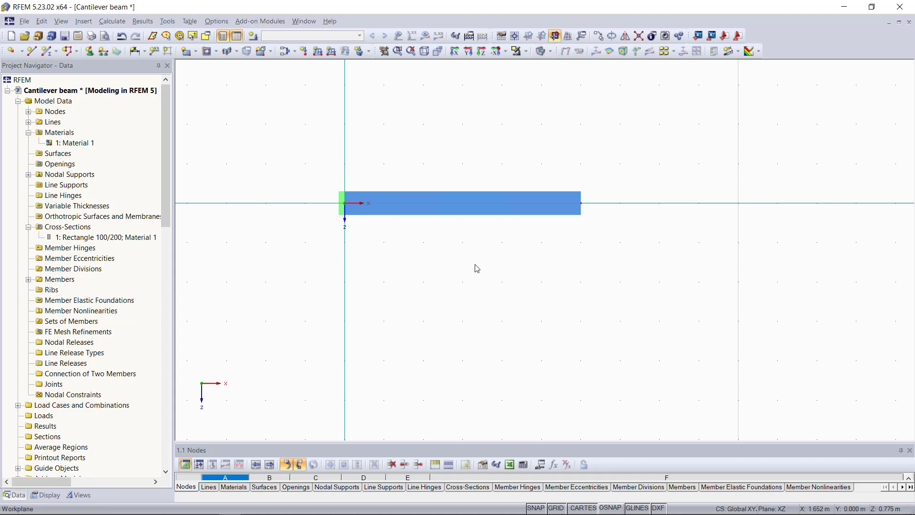
scroll(304, 178, "up", 2)
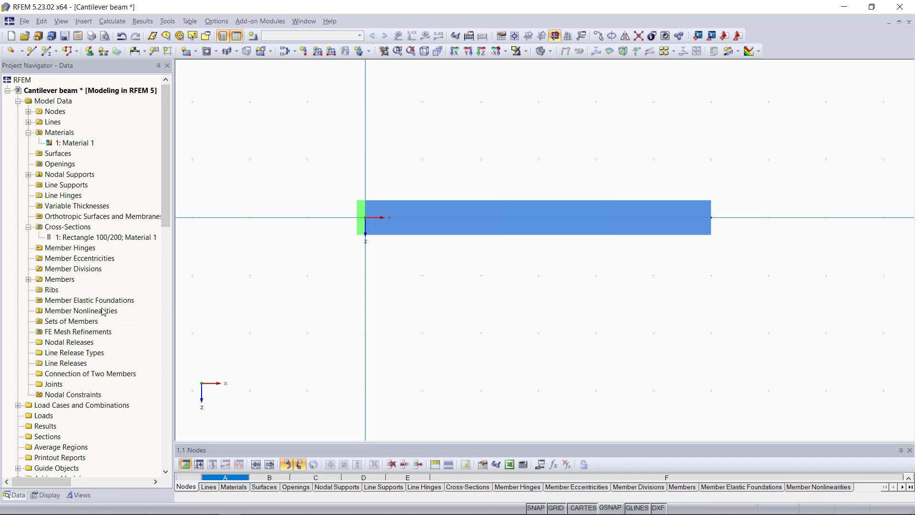
scroll(99, 313, "down", 2)
Create load case LC1 described as 'All Loads' with self-weight turned off.
left_click(69, 364)
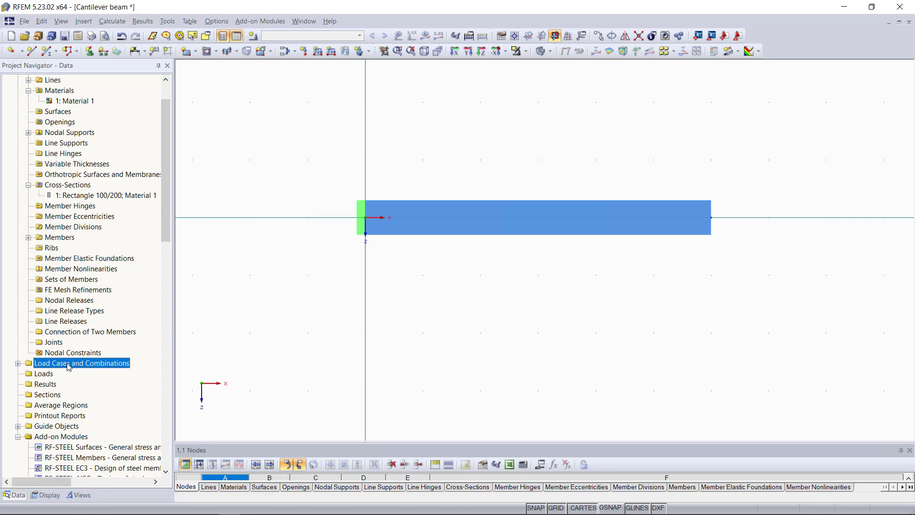
right_click(69, 366)
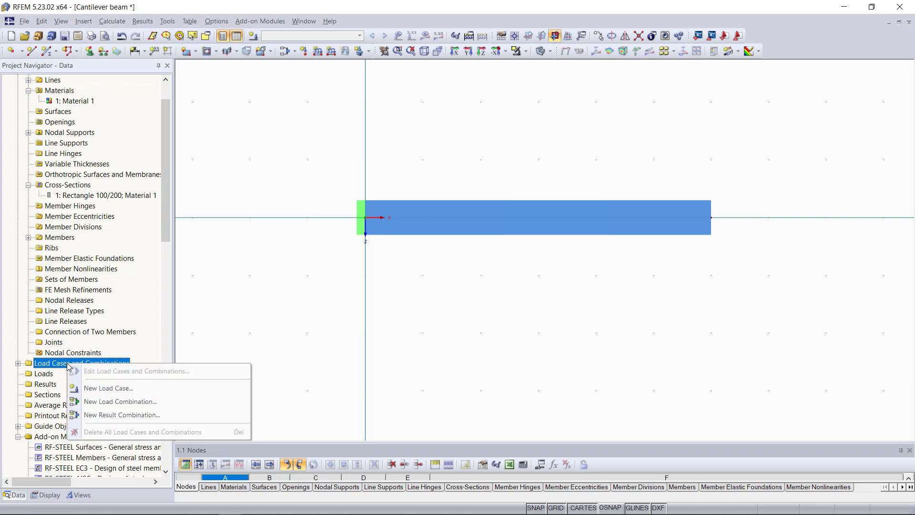
left_click(117, 391)
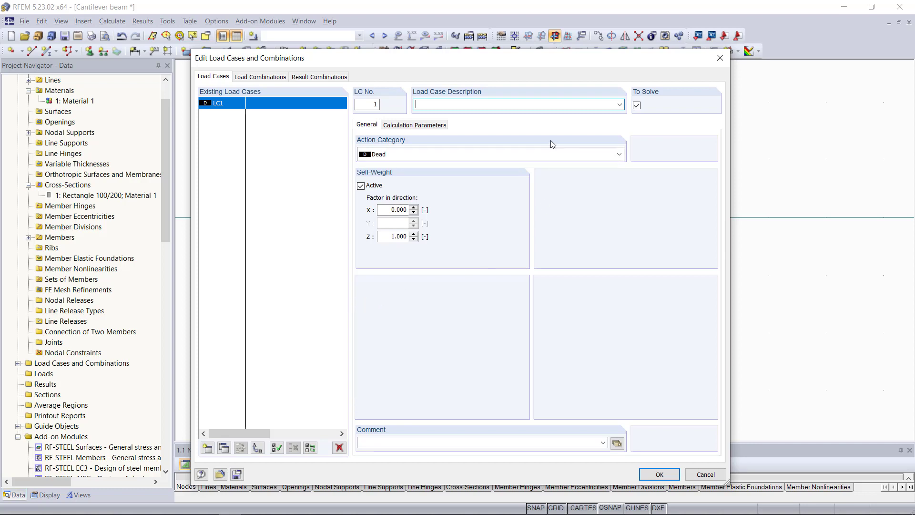
left_click(619, 105)
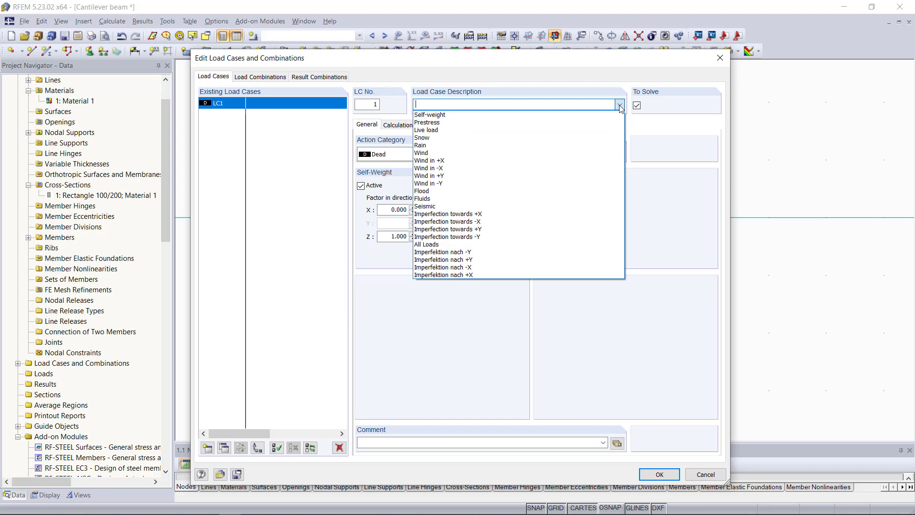
left_click(445, 244)
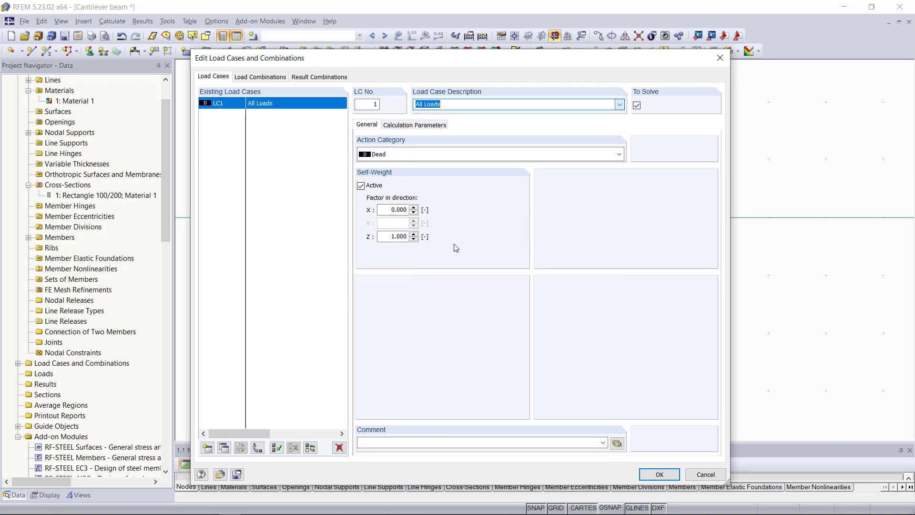
left_click(361, 186)
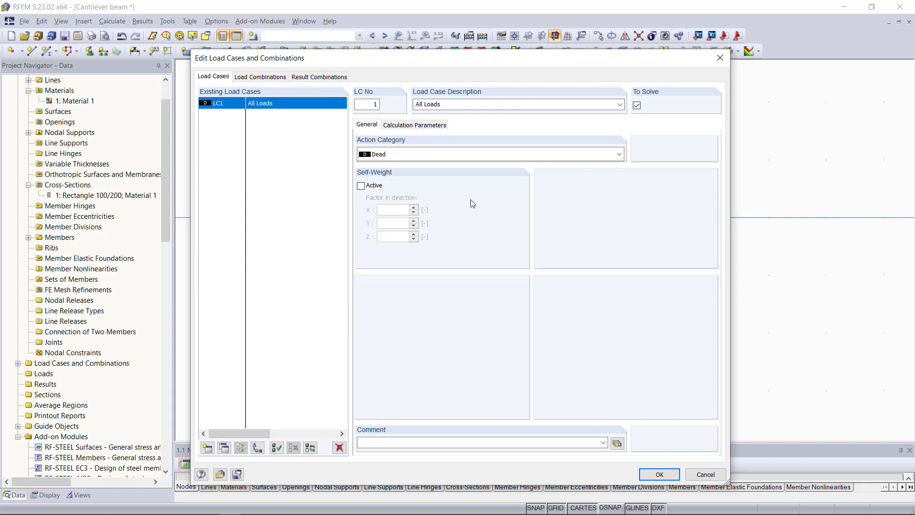
left_click(658, 474)
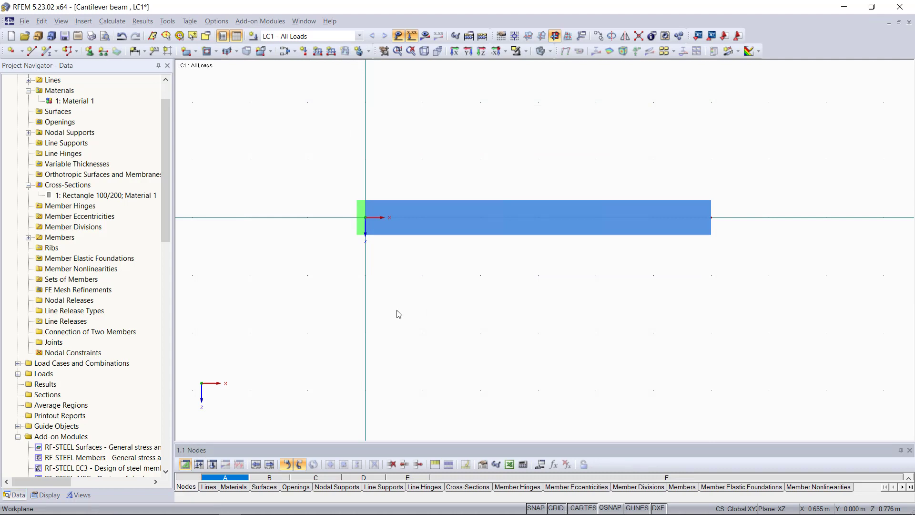
Expand Loads > LC1: All Loads and bring up the Member Loads context menu.
scroll(62, 345, "down", 2)
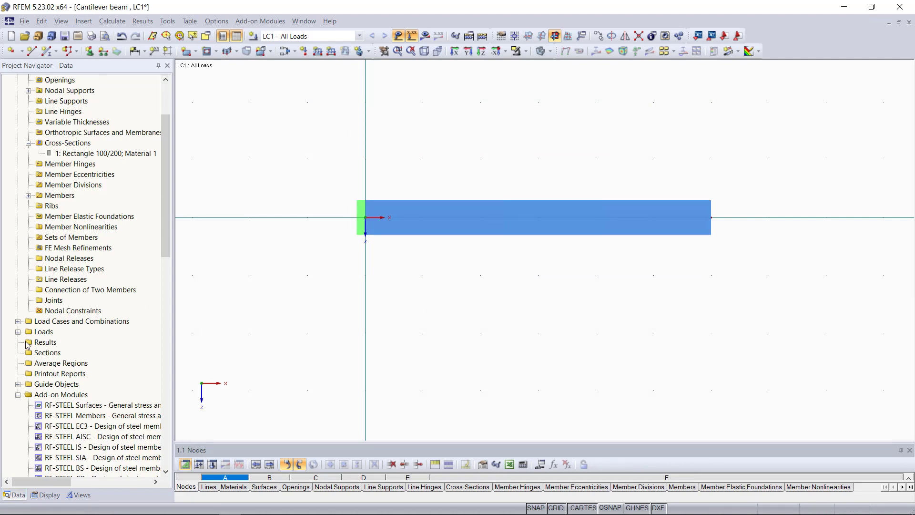
left_click(17, 329)
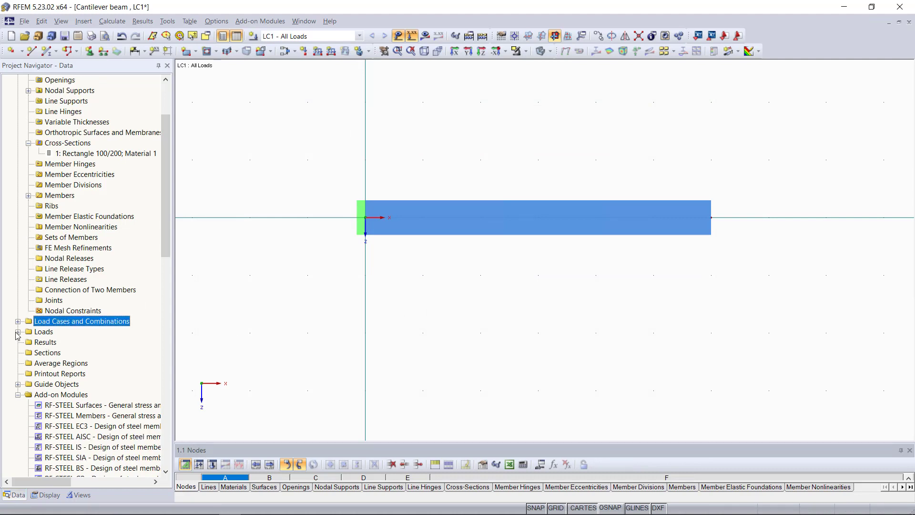
left_click(17, 331)
scroll(67, 339, "down", 2)
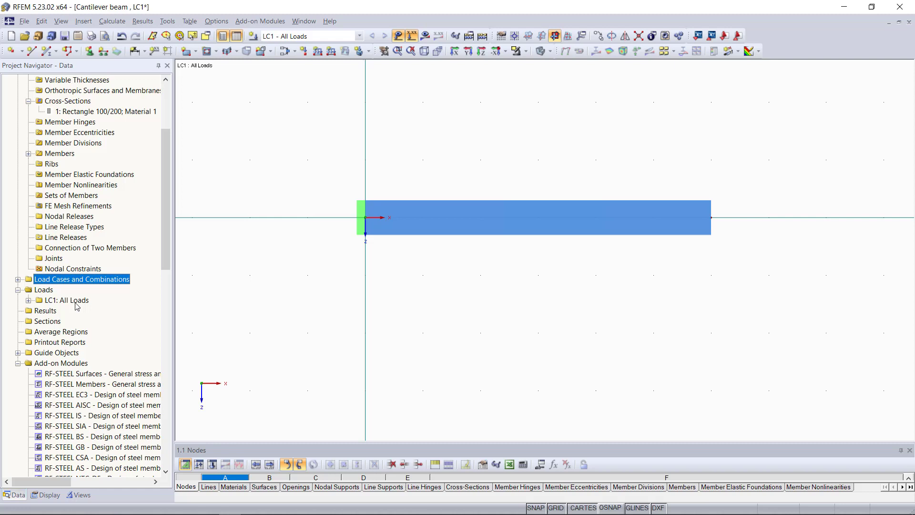
left_click(29, 300)
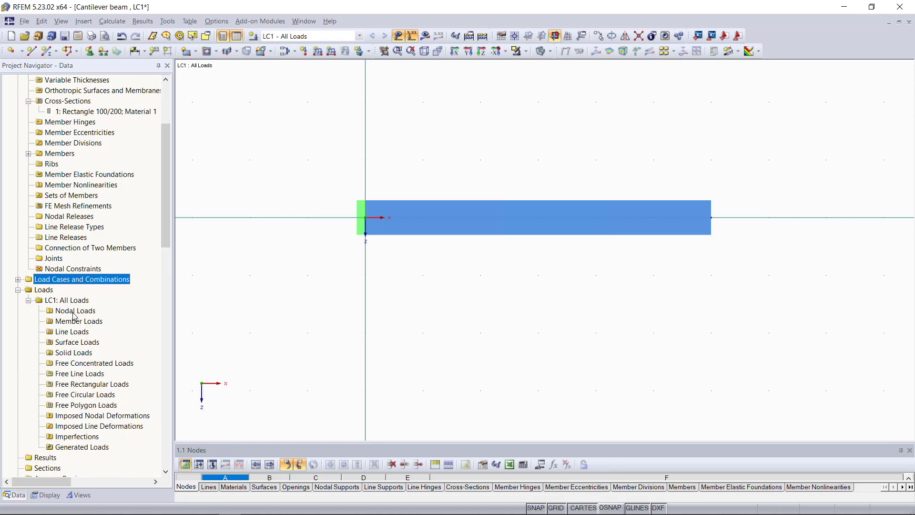
scroll(76, 316, "down", 1)
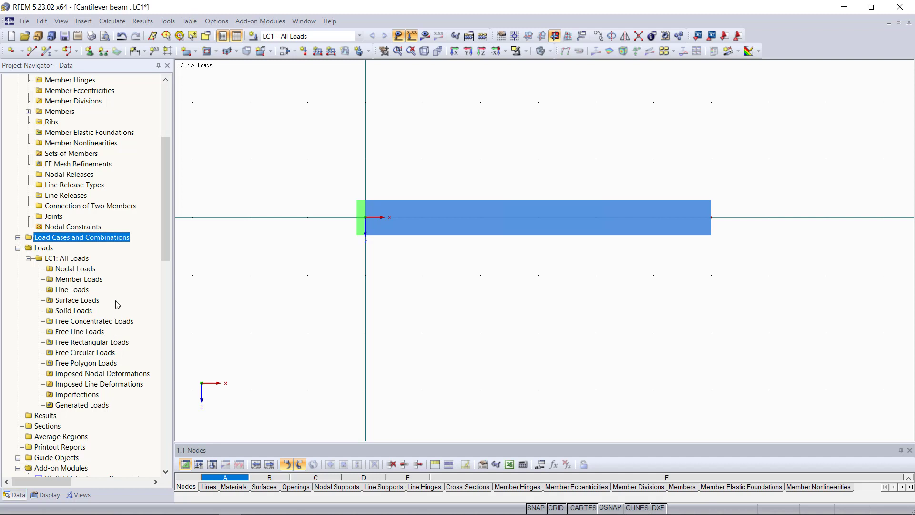
left_click(88, 281)
right_click(87, 283)
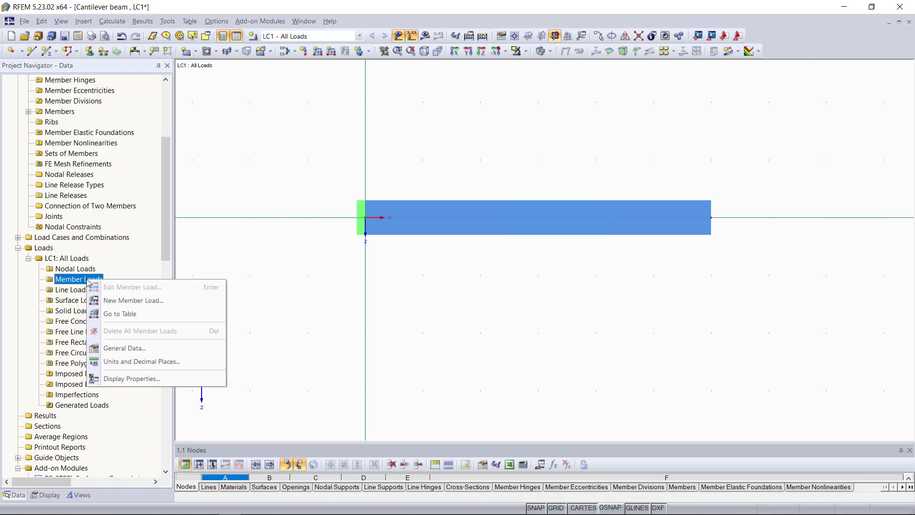
Begin a new trapezoidal force member load with p1 = 0 and p2 = 5 kN/m.
left_click(134, 300)
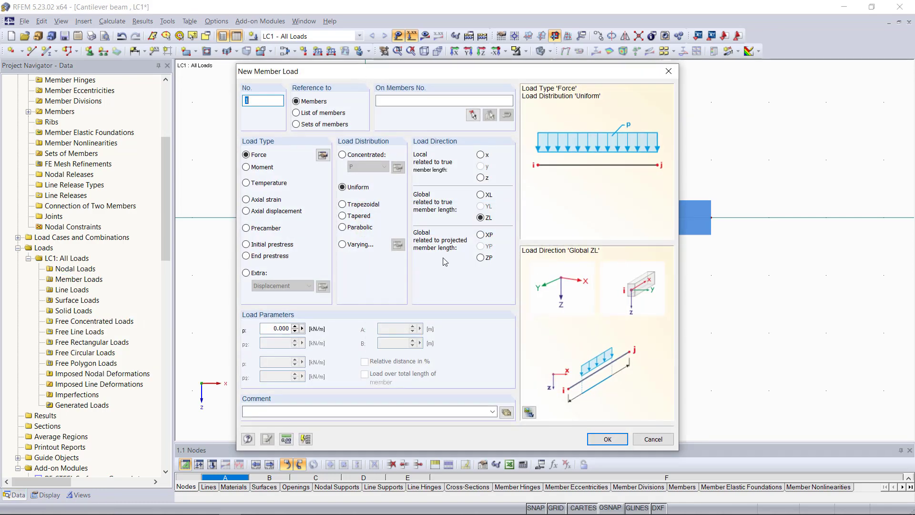
left_click(247, 155)
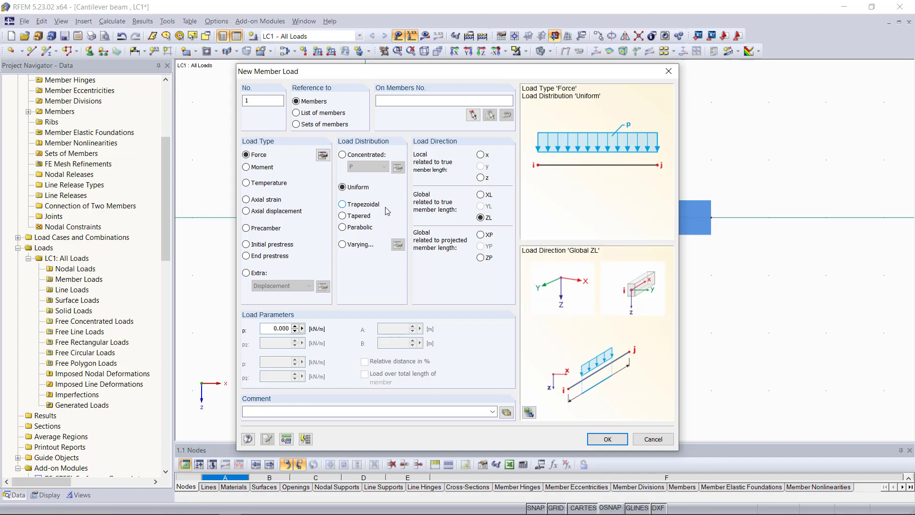
left_click(343, 204)
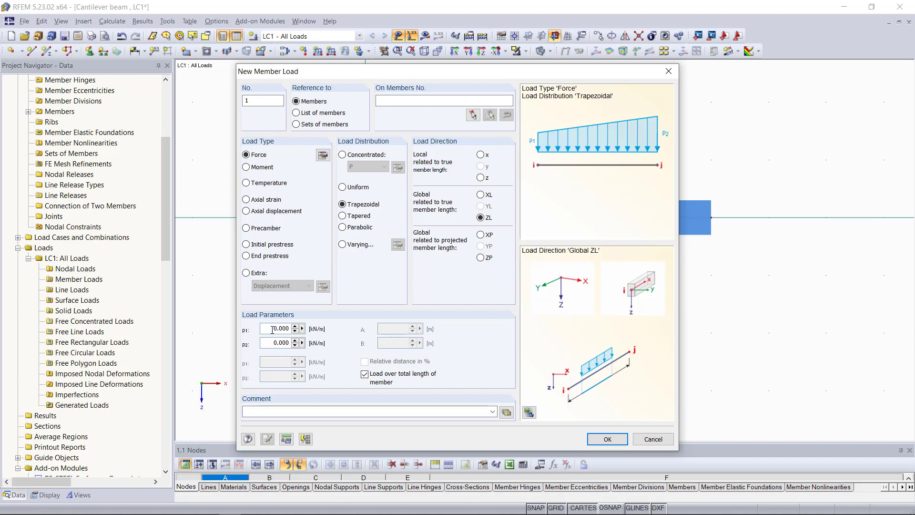
left_click_drag(273, 329, 289, 328)
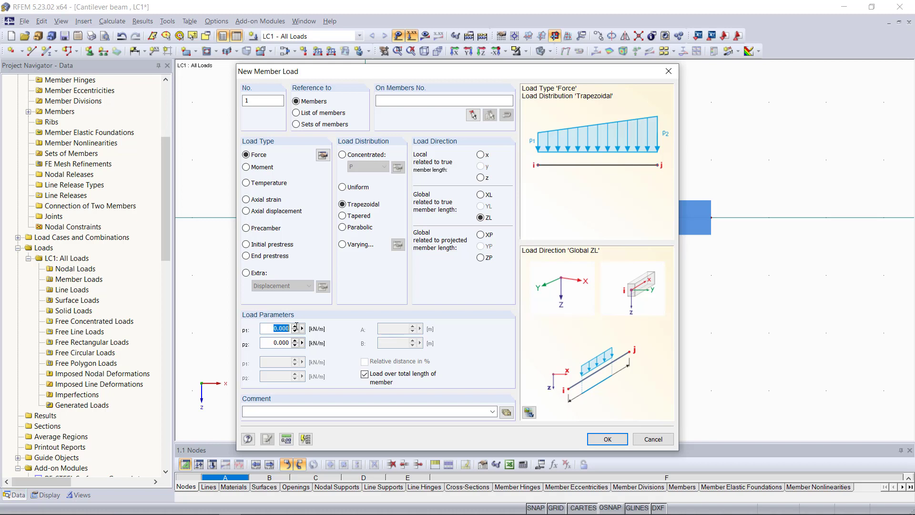
left_click(282, 343)
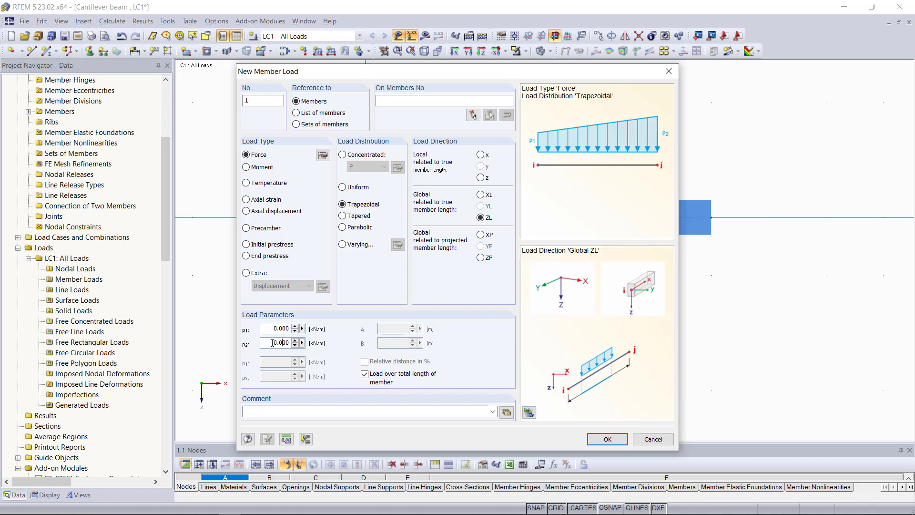
left_click_drag(271, 342, 290, 343)
type("5")
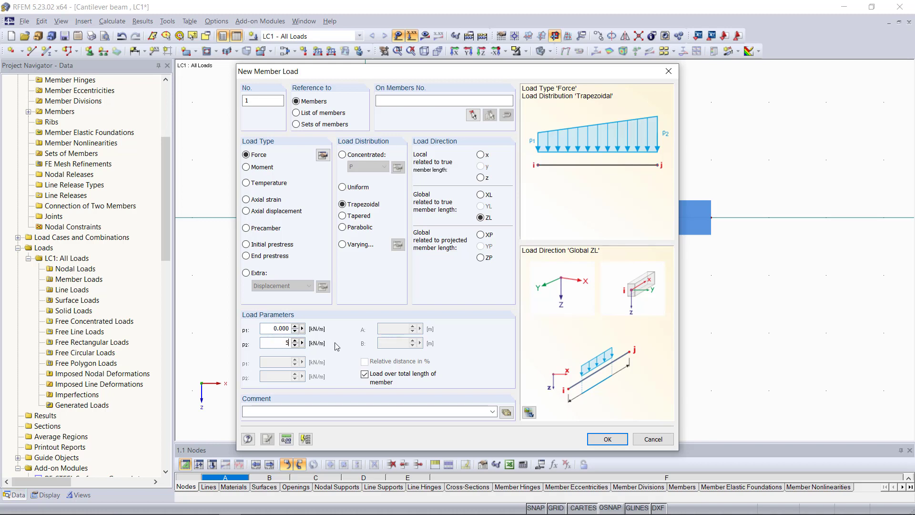
Limit the load to part of the member, from A = 1.5 m to B = 3.0 m.
left_click(366, 376)
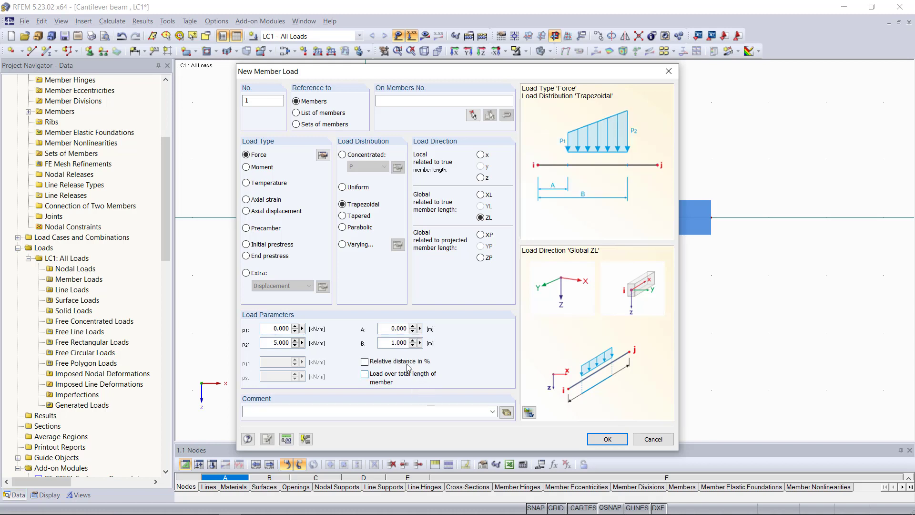
double_click(390, 329)
type("1,5")
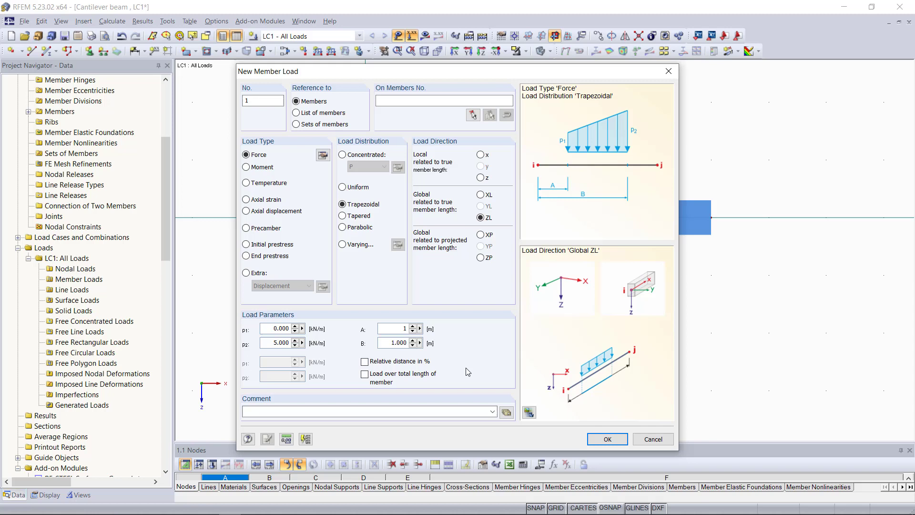
left_click(396, 342)
double_click(385, 344)
type("3")
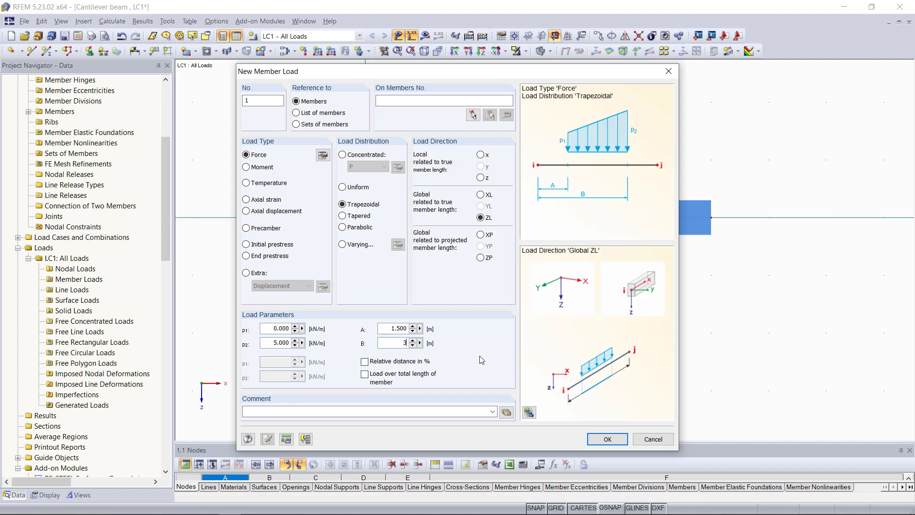
key("Tab")
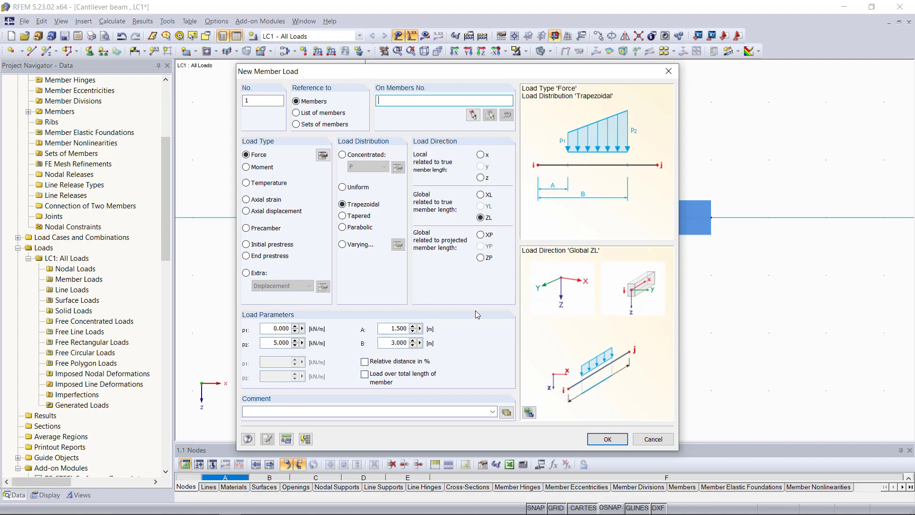
Pick member 1 as the loaded member and create the triangular load.
left_click(474, 116)
left_click(494, 205)
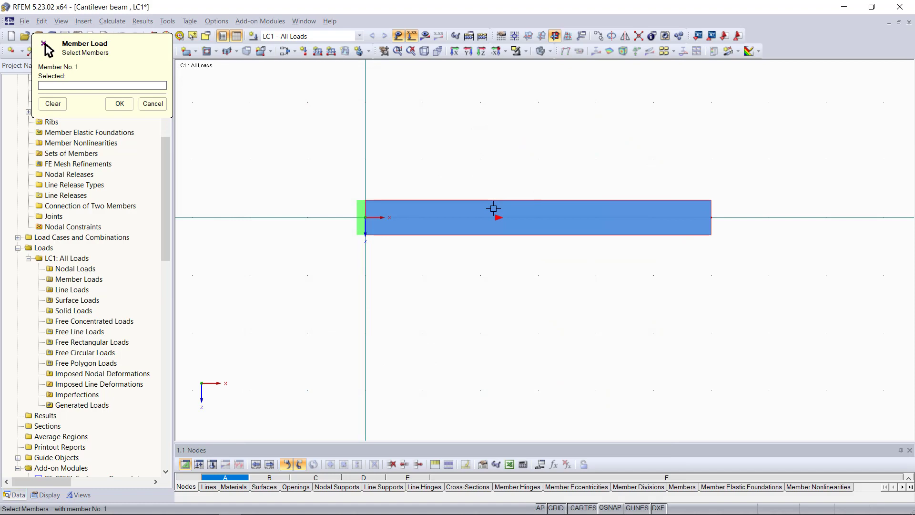
left_click(120, 104)
left_click(608, 439)
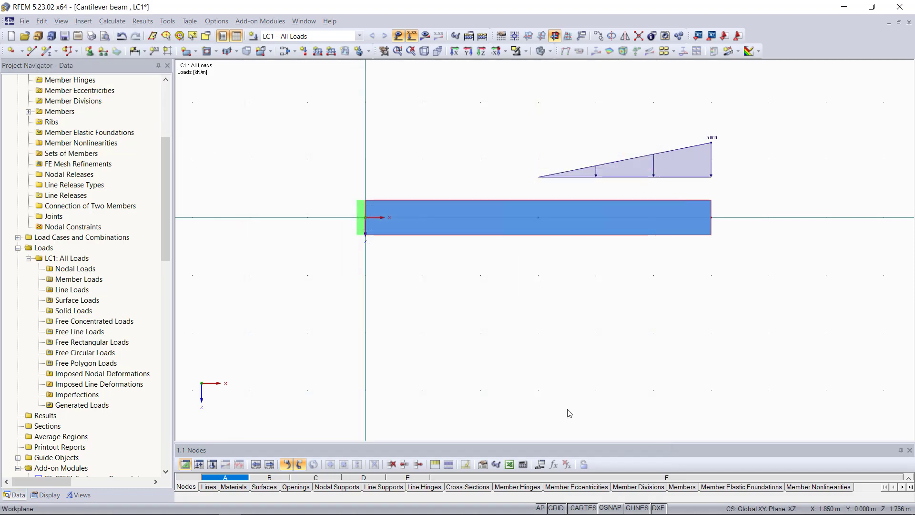
scroll(563, 133, "up", 1)
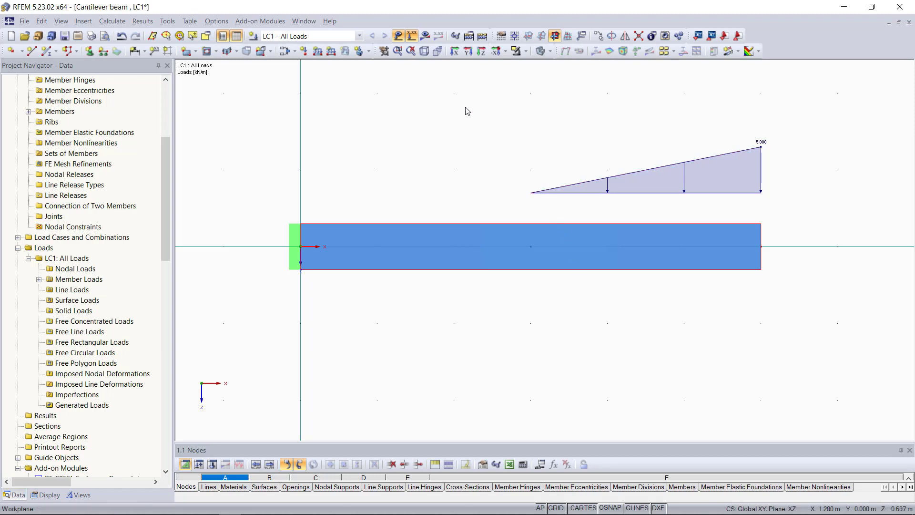
Run the LC1 calculation, show the beam as a line, then view the Vz and My diagrams.
left_click(430, 36)
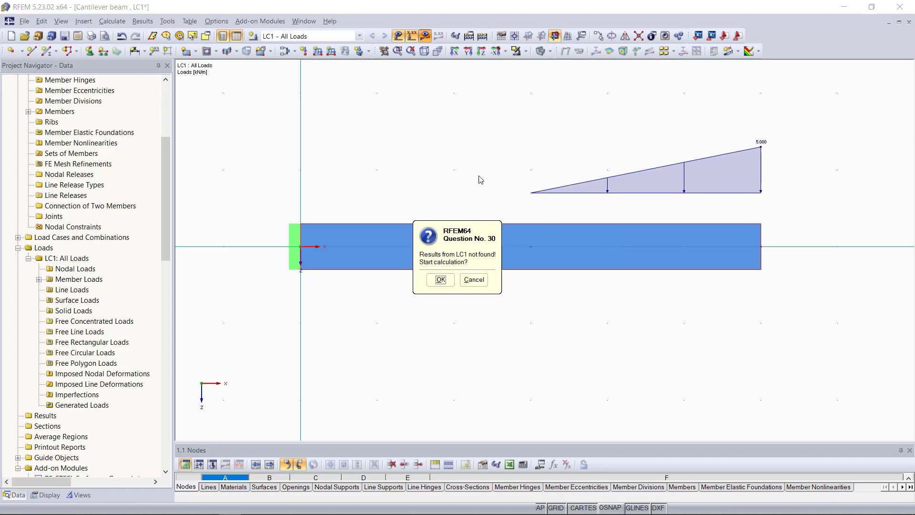
left_click(441, 278)
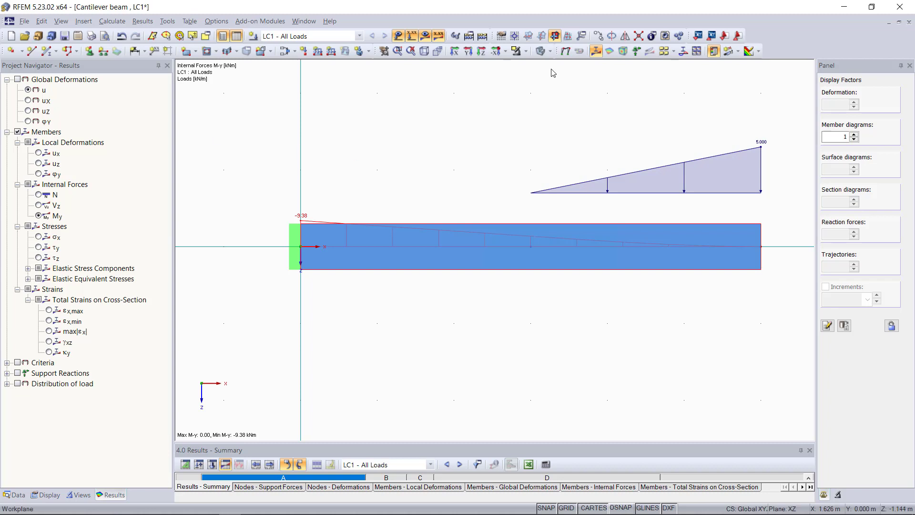
left_click(542, 52)
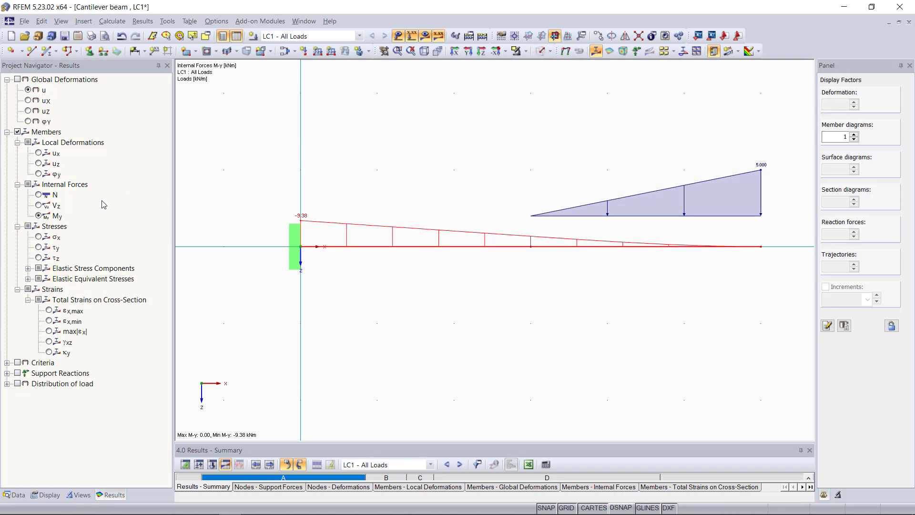
left_click(39, 205)
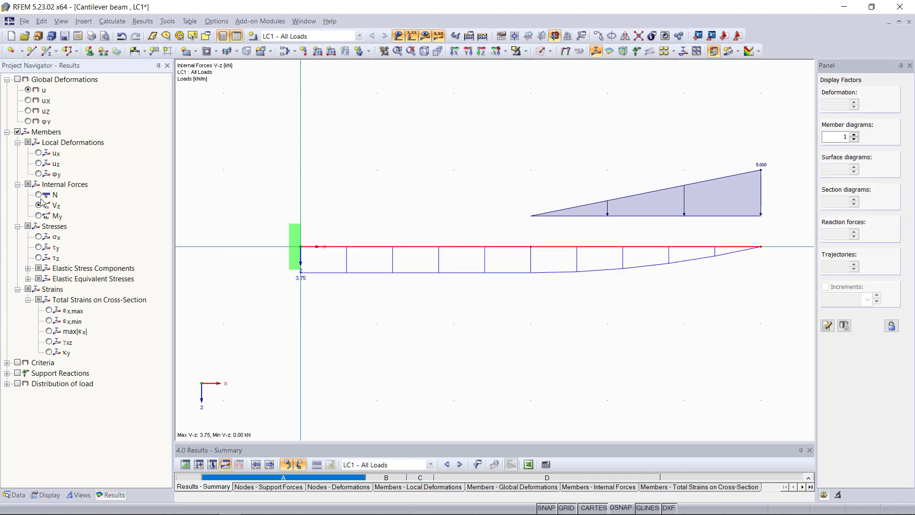
left_click(38, 216)
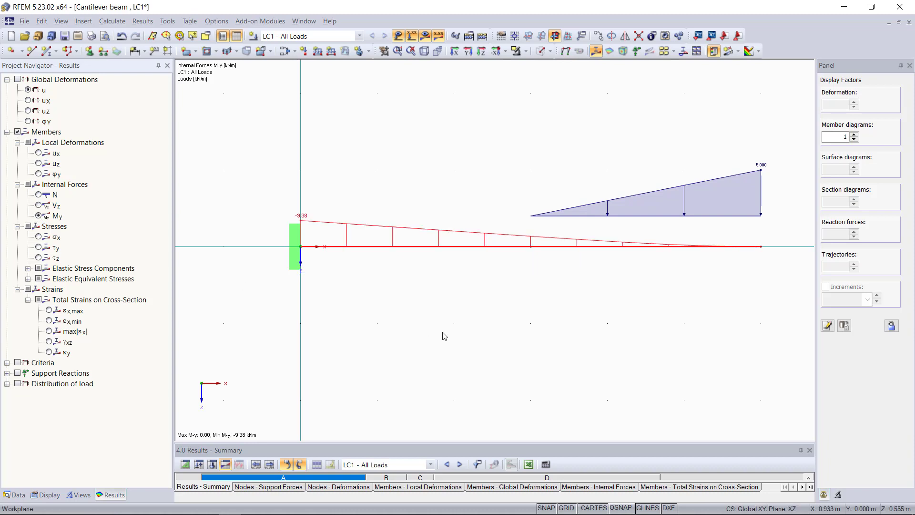